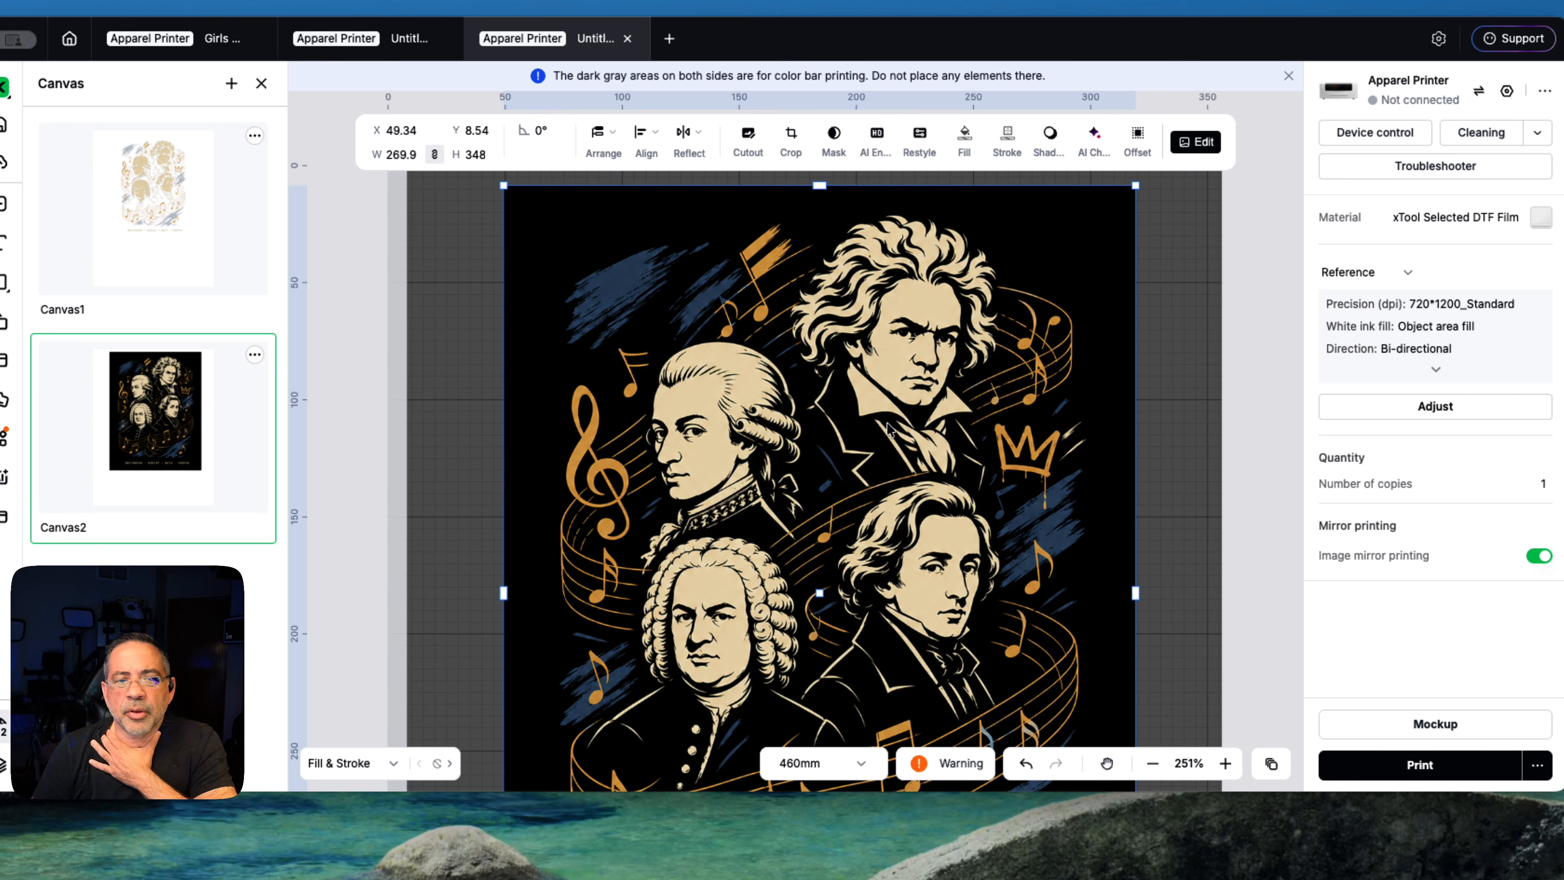
# - Open the selected four-composers artwork in the Halftone maker and inspect the halftone on the black shirt preview
pyautogui.click(5, 438)
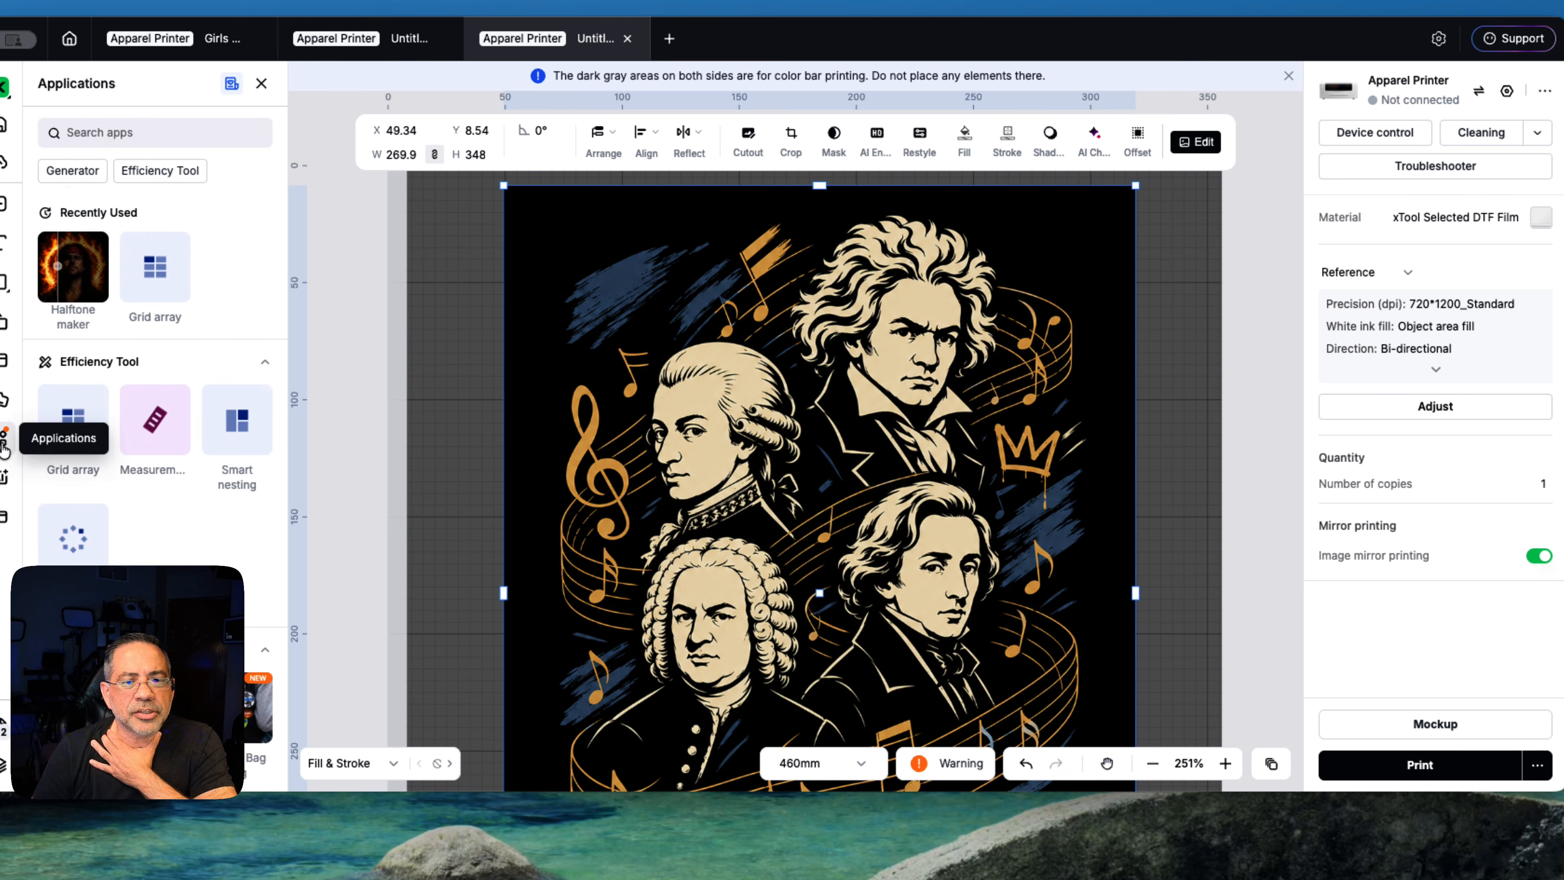
pyautogui.click(74, 273)
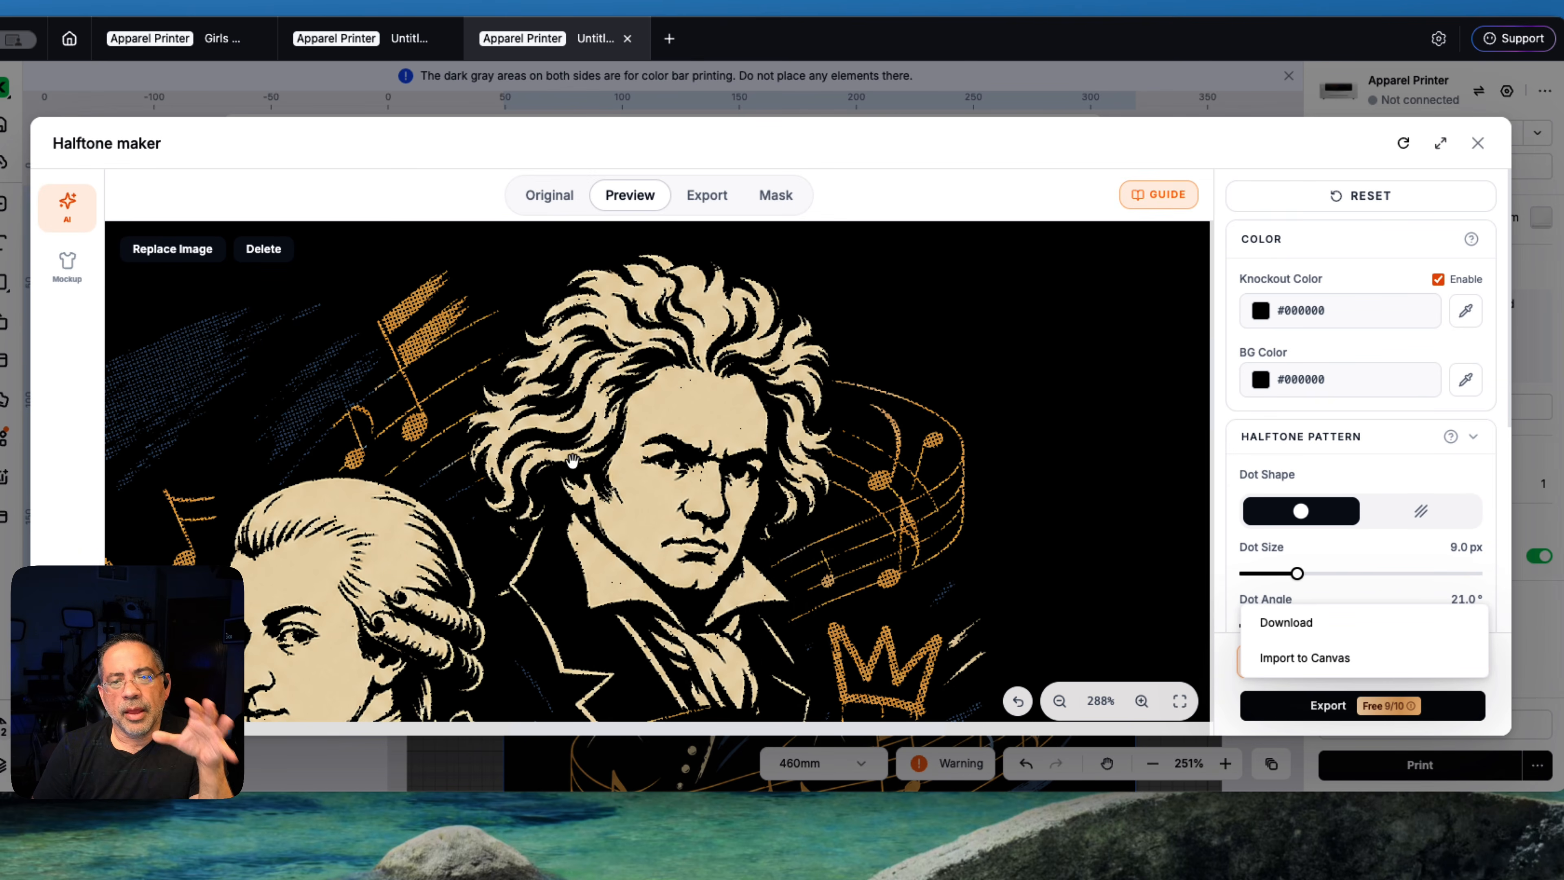
pyautogui.moveTo(616, 530); pyautogui.dragTo(615, 527)
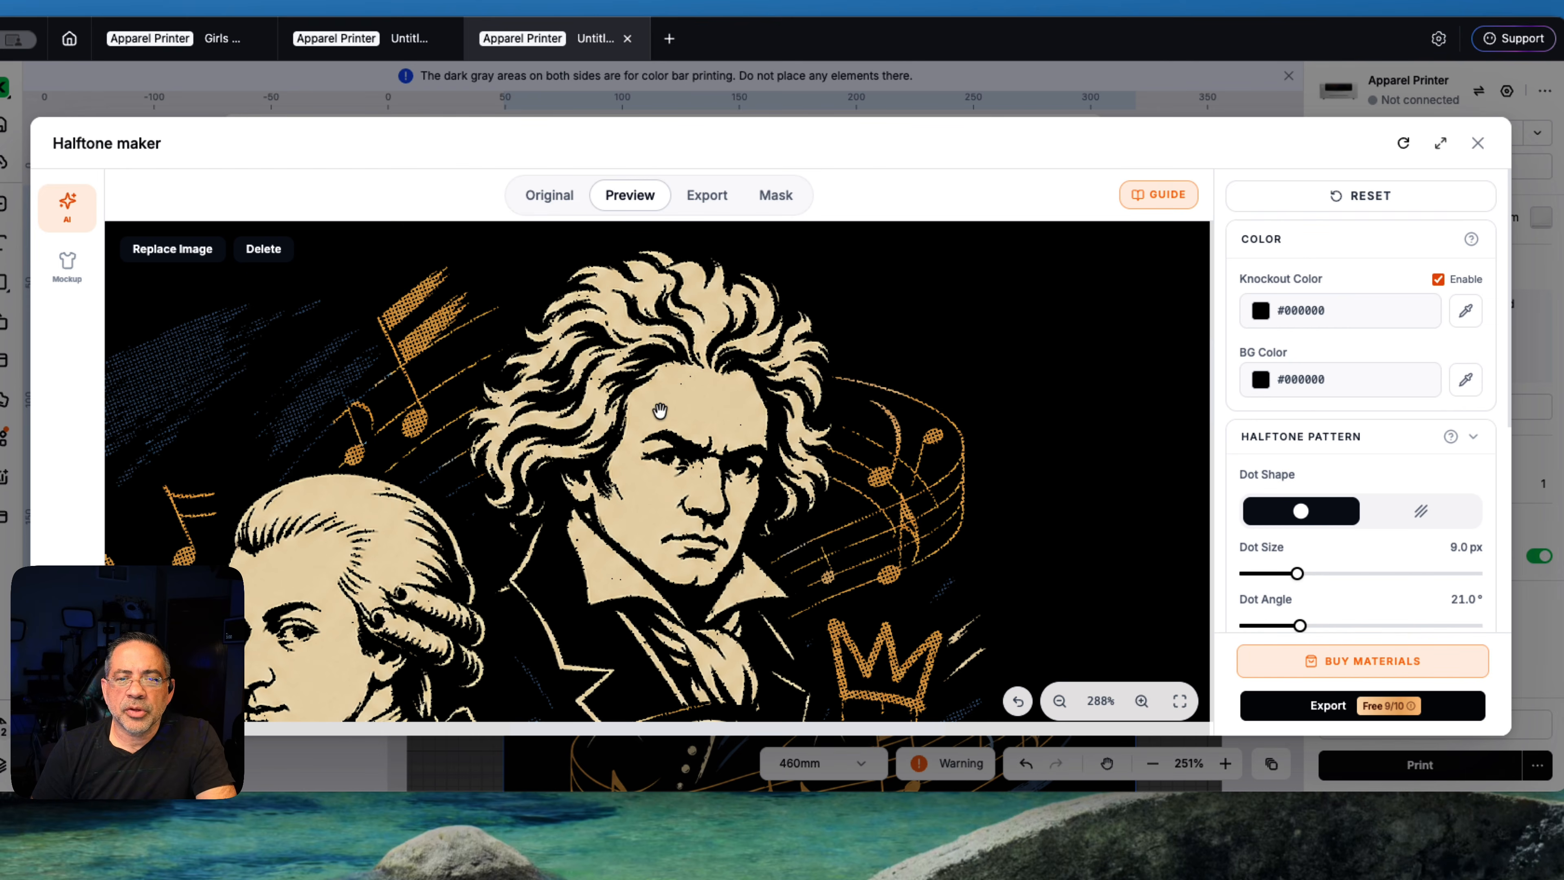
pyautogui.scroll(-3, 664, 445)
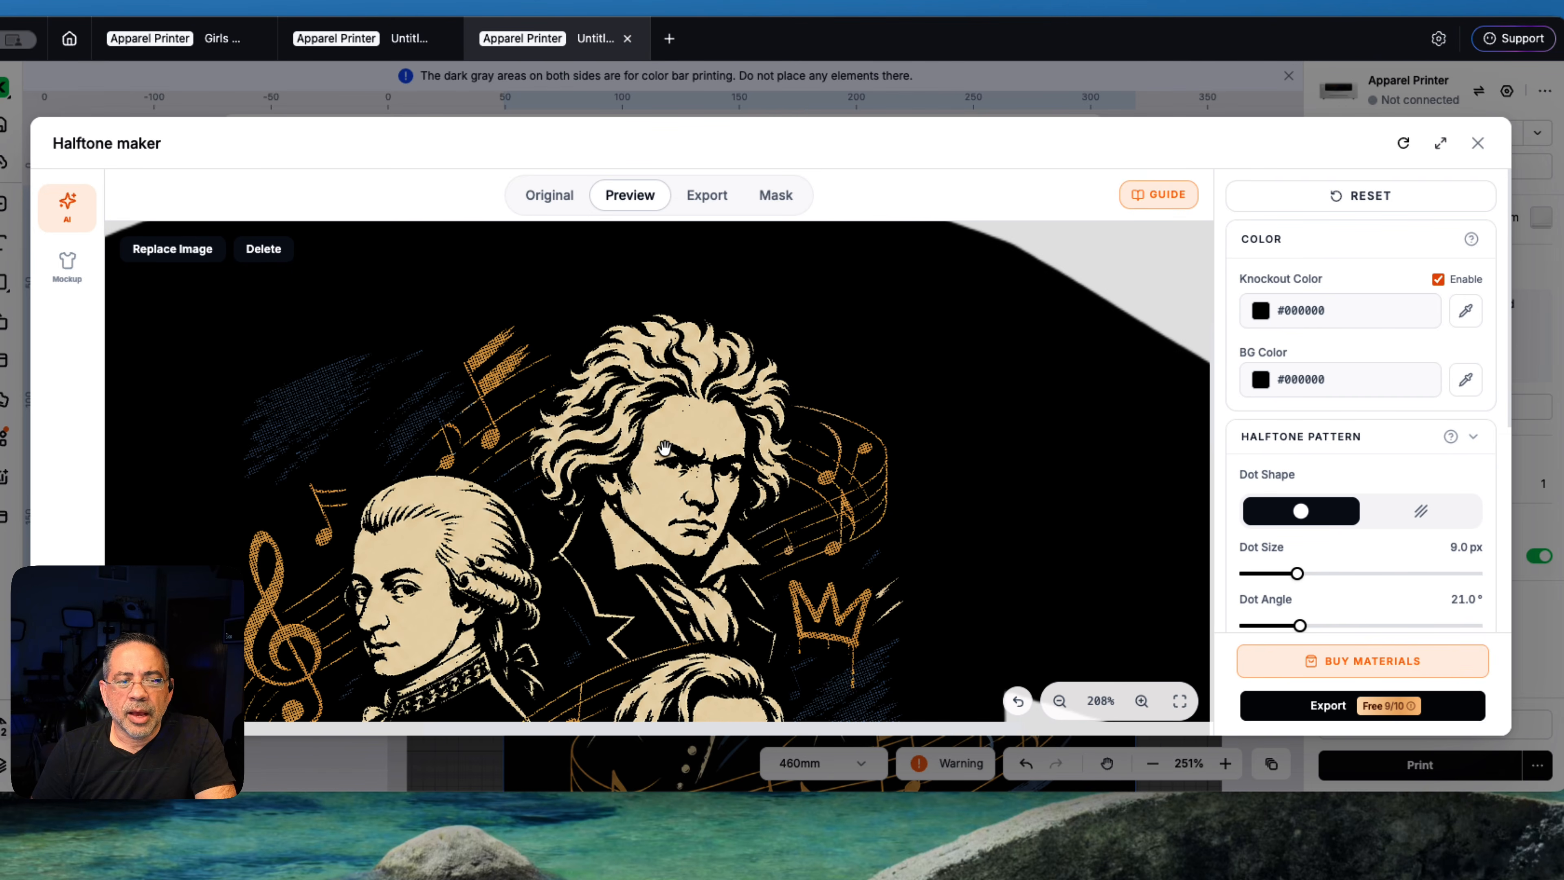
pyautogui.scroll(-4, 679, 487)
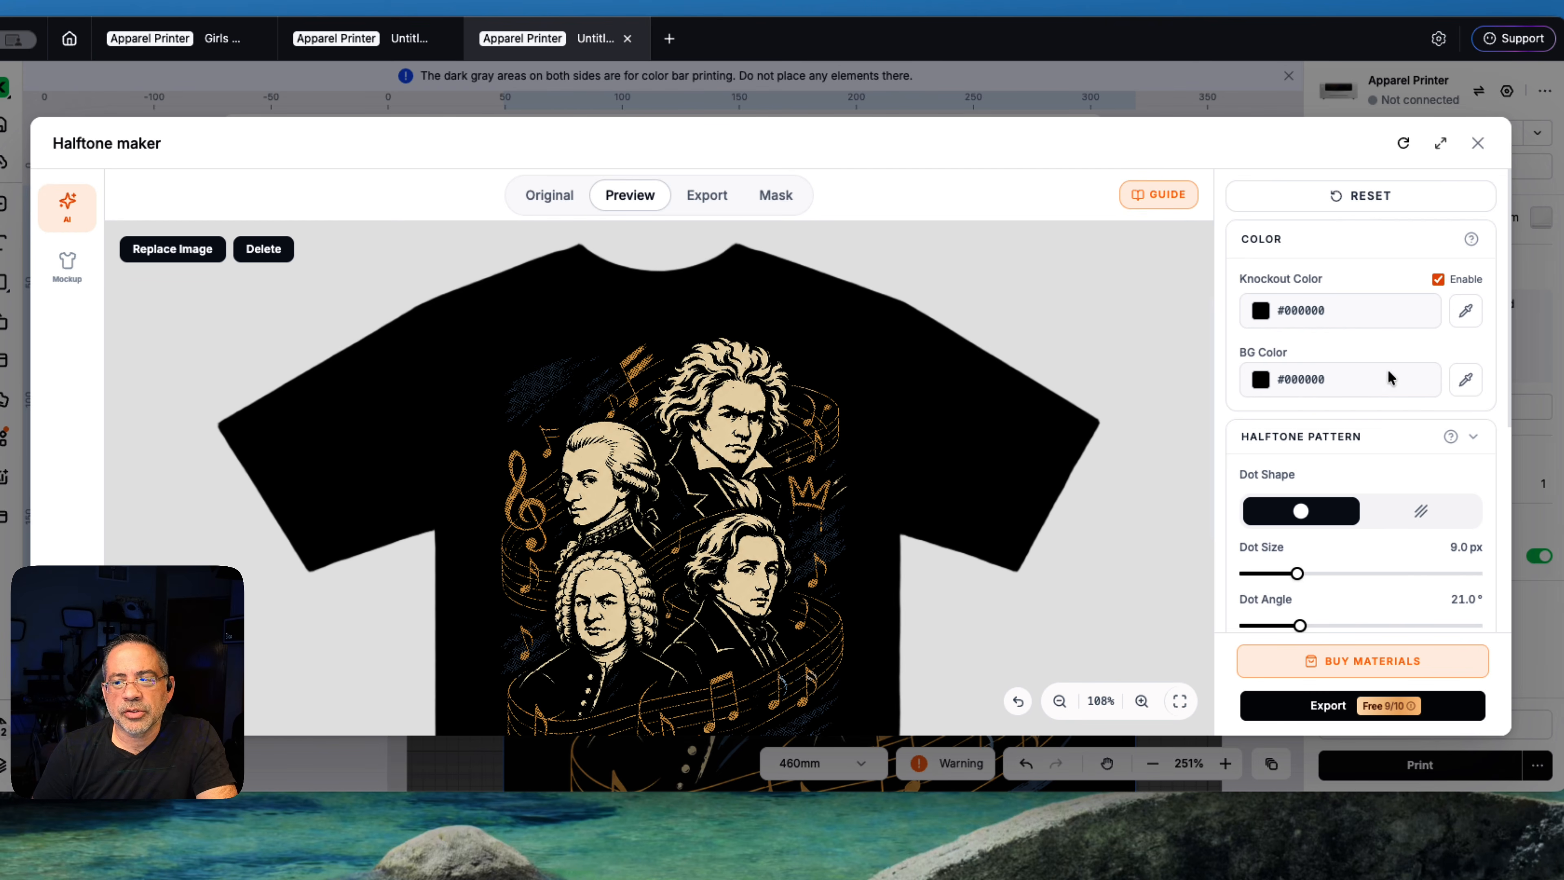
# - Compare the original artwork with its halftone shirt preview at close range
pyautogui.click(548, 196)
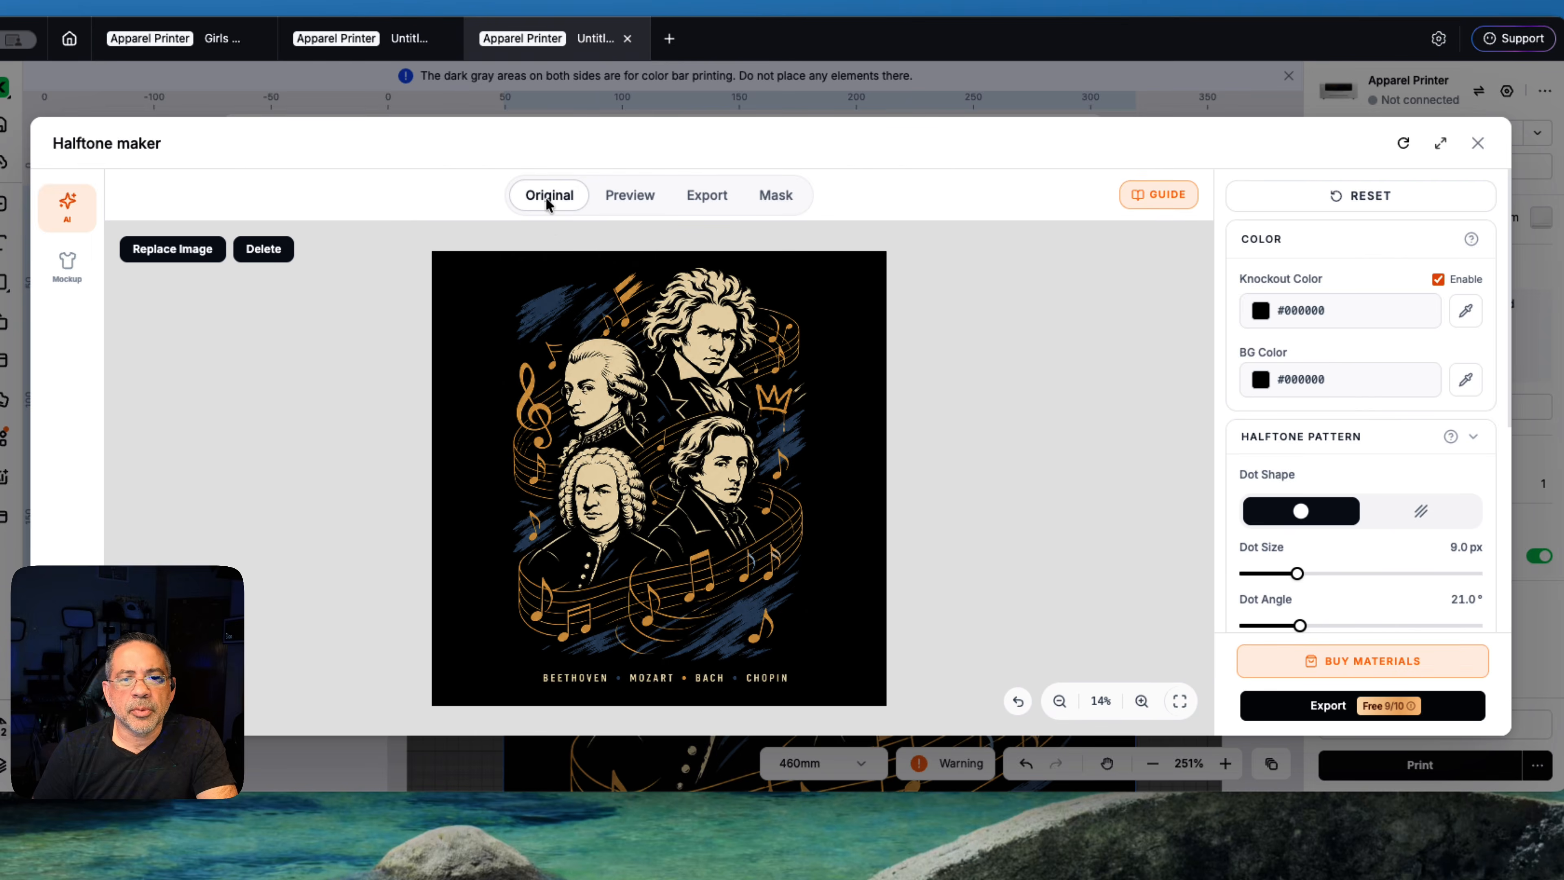
pyautogui.scroll(5, 634, 366)
pyautogui.scroll(-3, 616, 365)
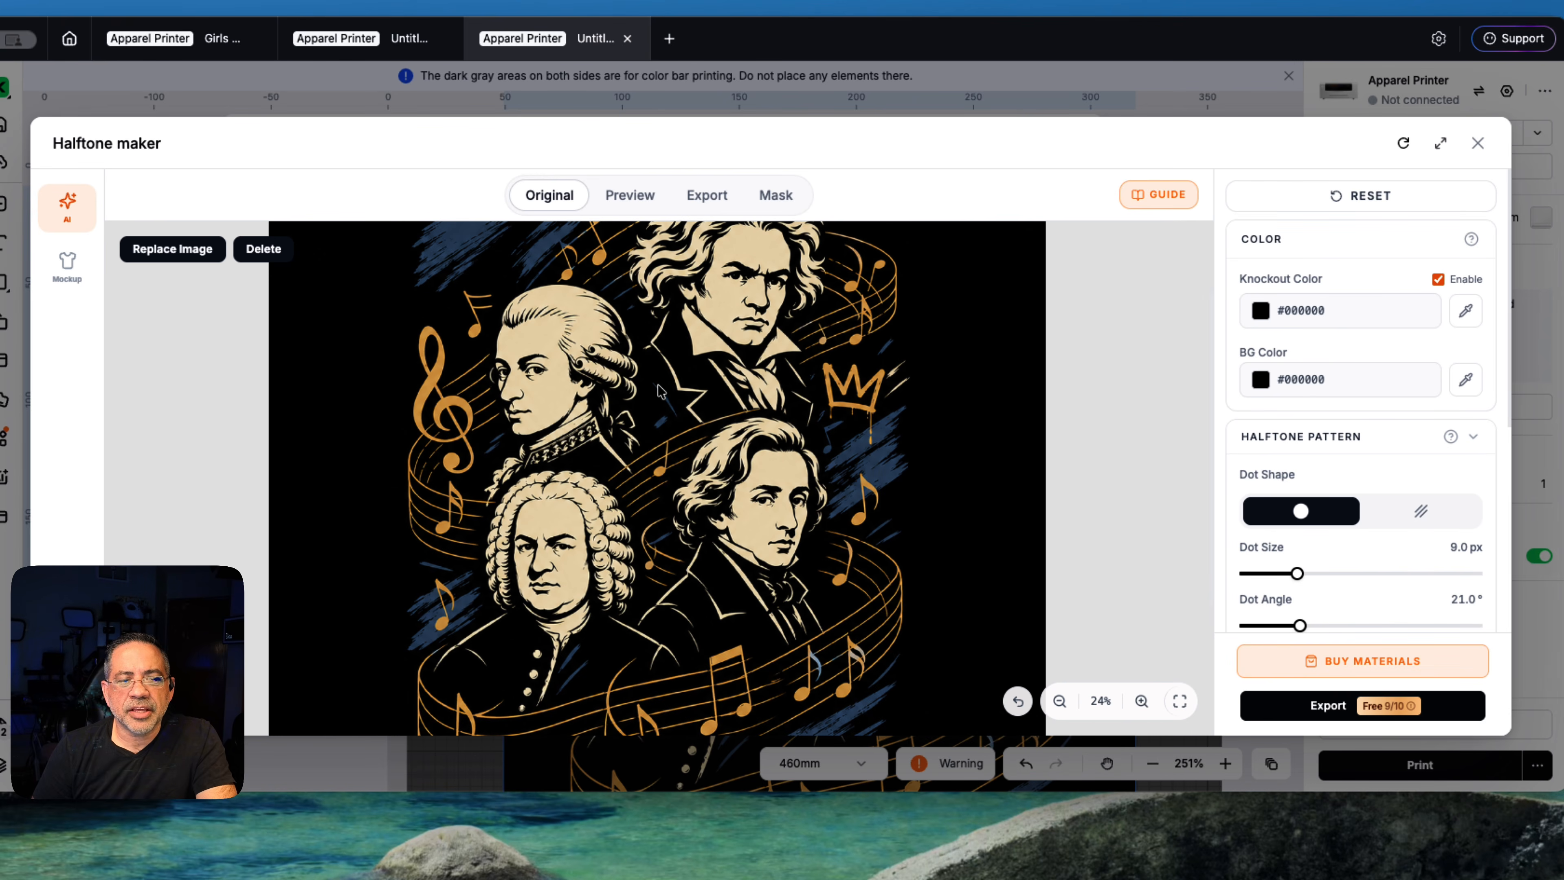
pyautogui.click(614, 206)
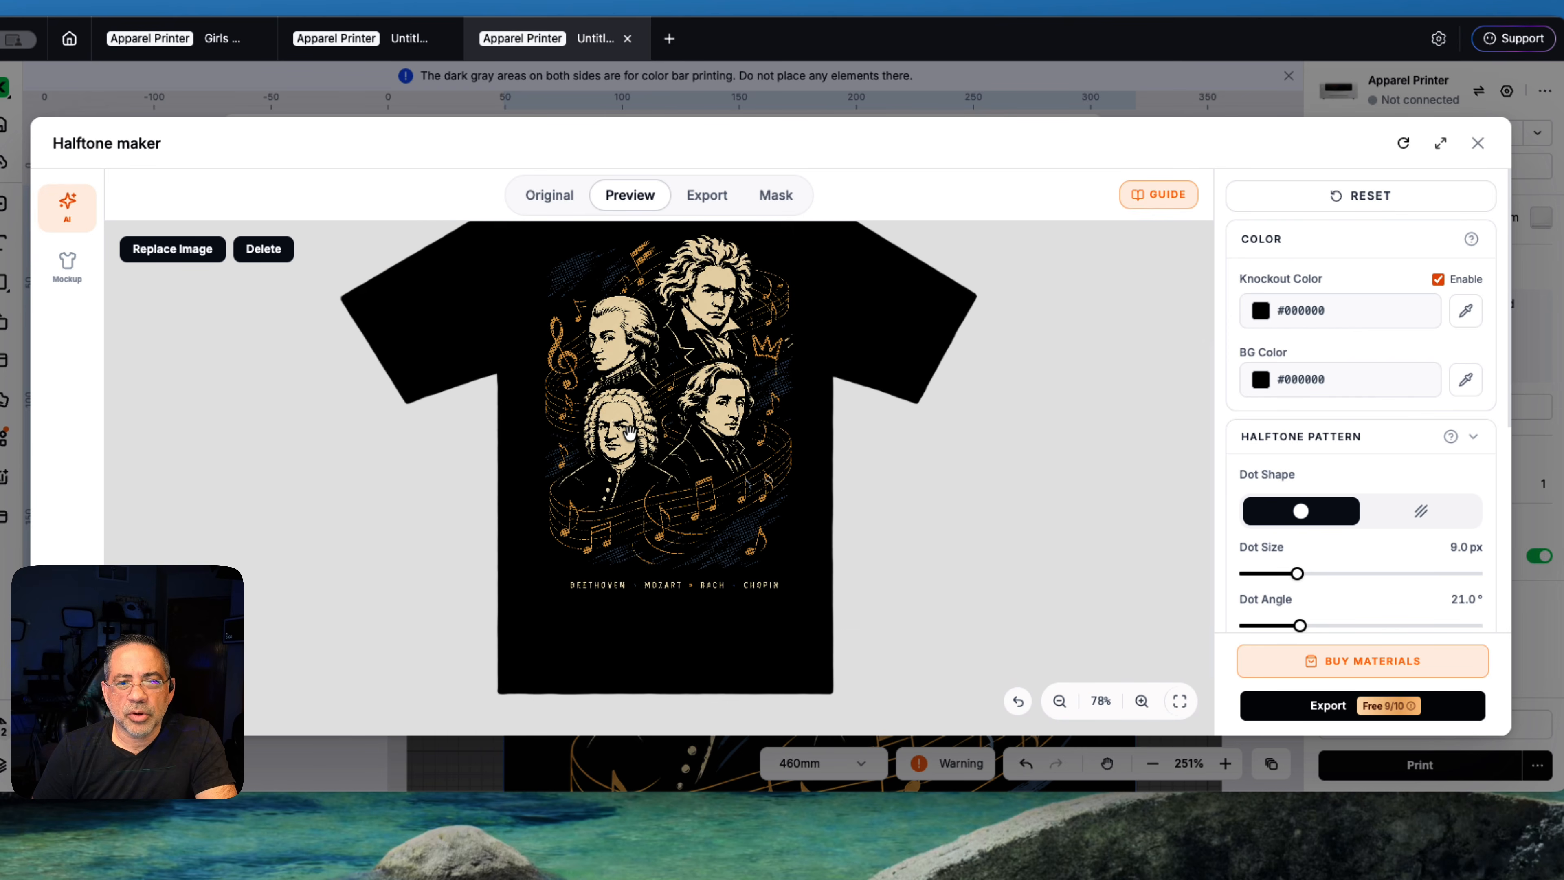
pyautogui.scroll(5, 629, 433)
pyautogui.scroll(2, 639, 382)
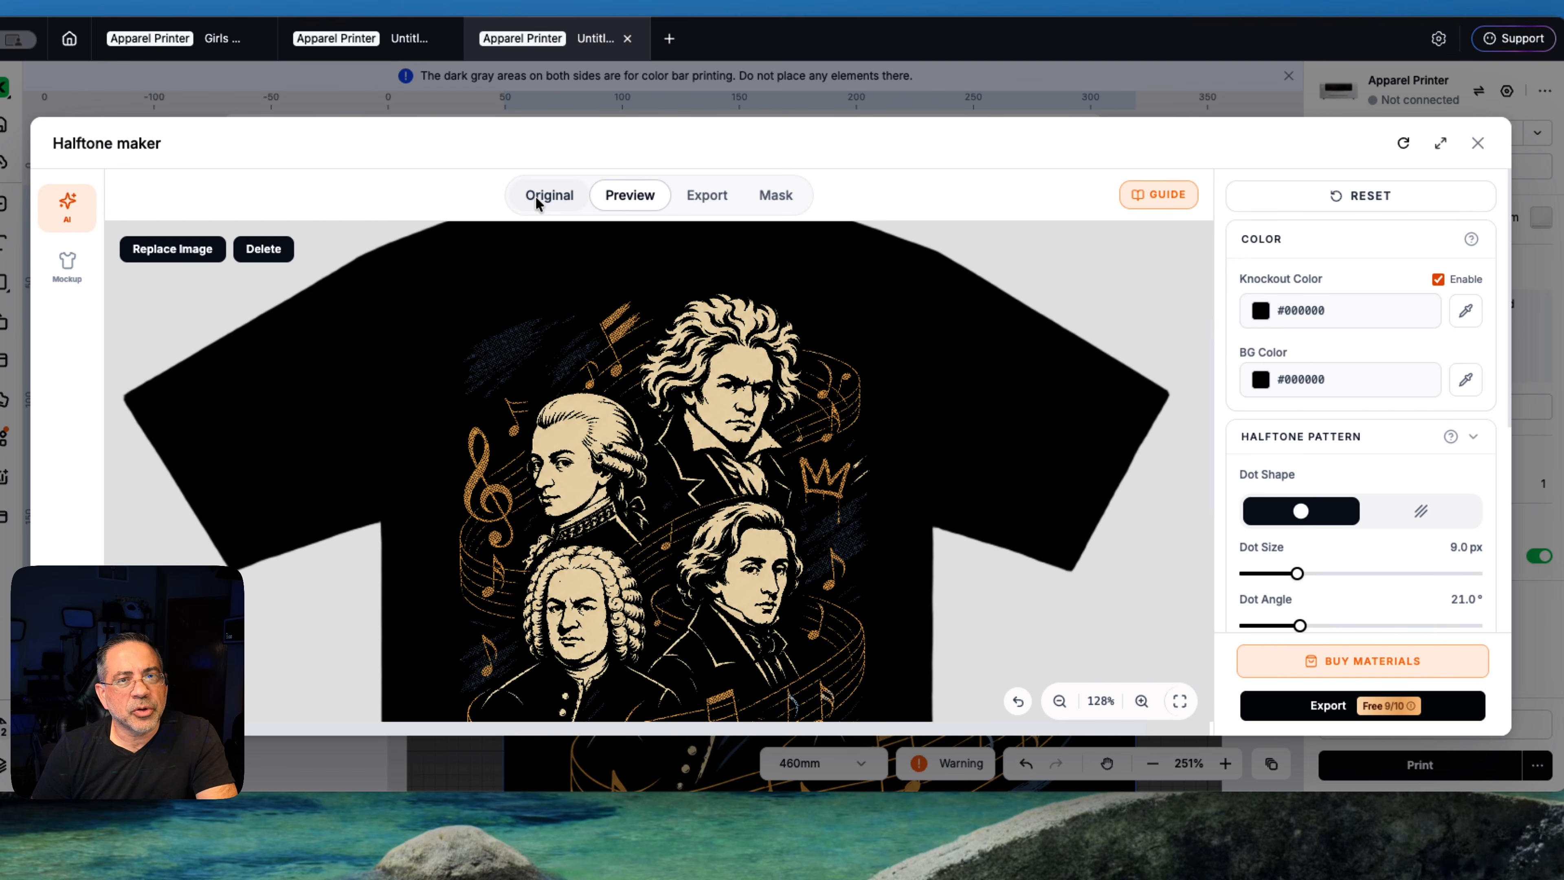
# - Examine the transparent export version of the halftone around the composers' portraits
pyautogui.click(709, 195)
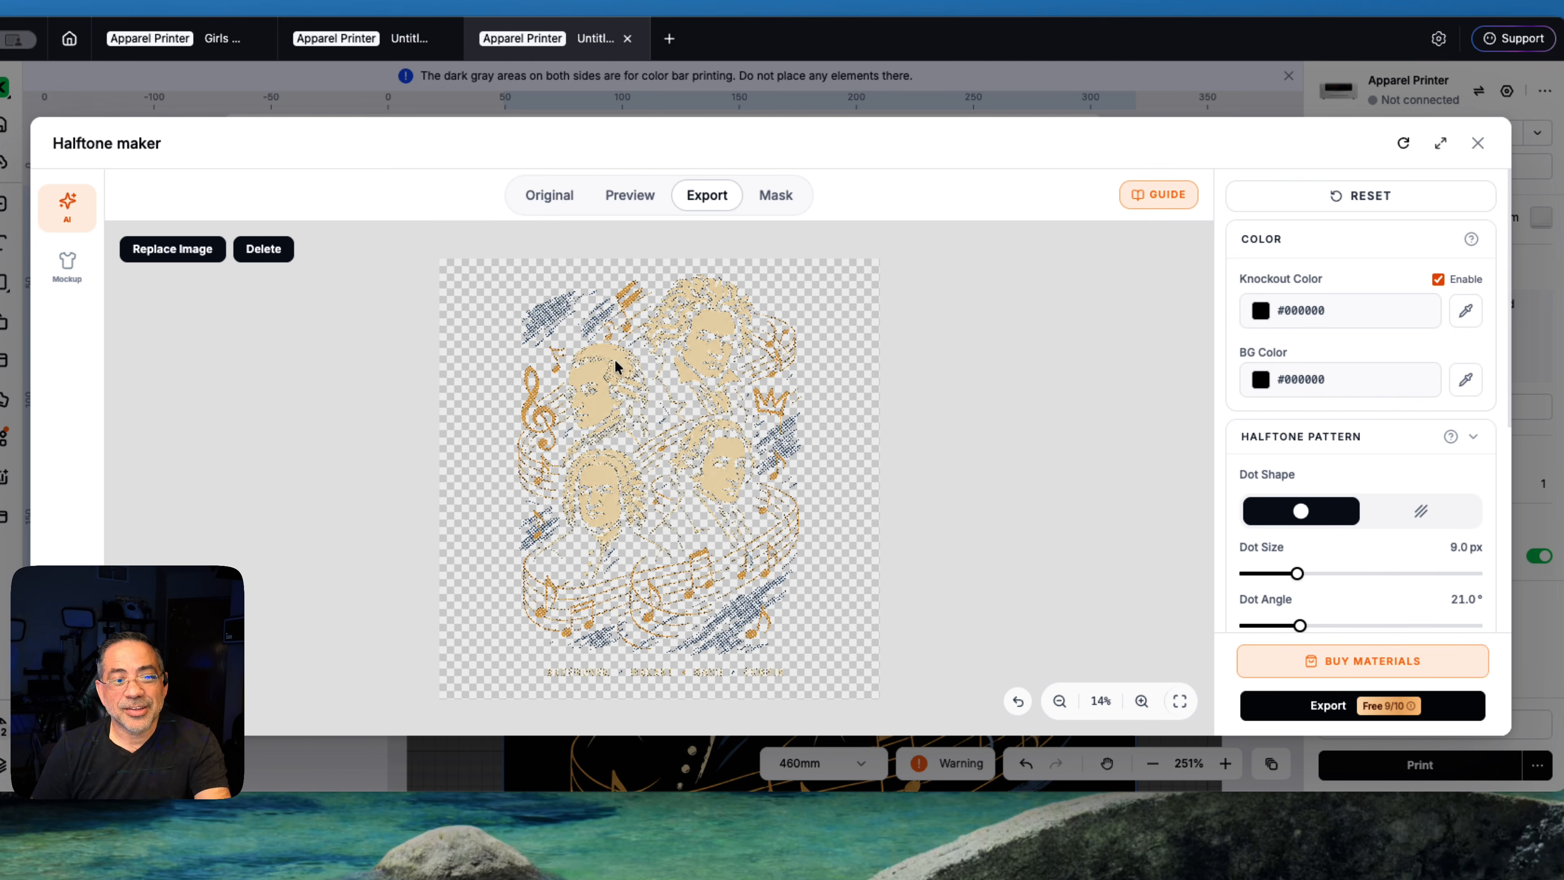
pyautogui.scroll(3, 617, 413)
pyautogui.scroll(5, 618, 413)
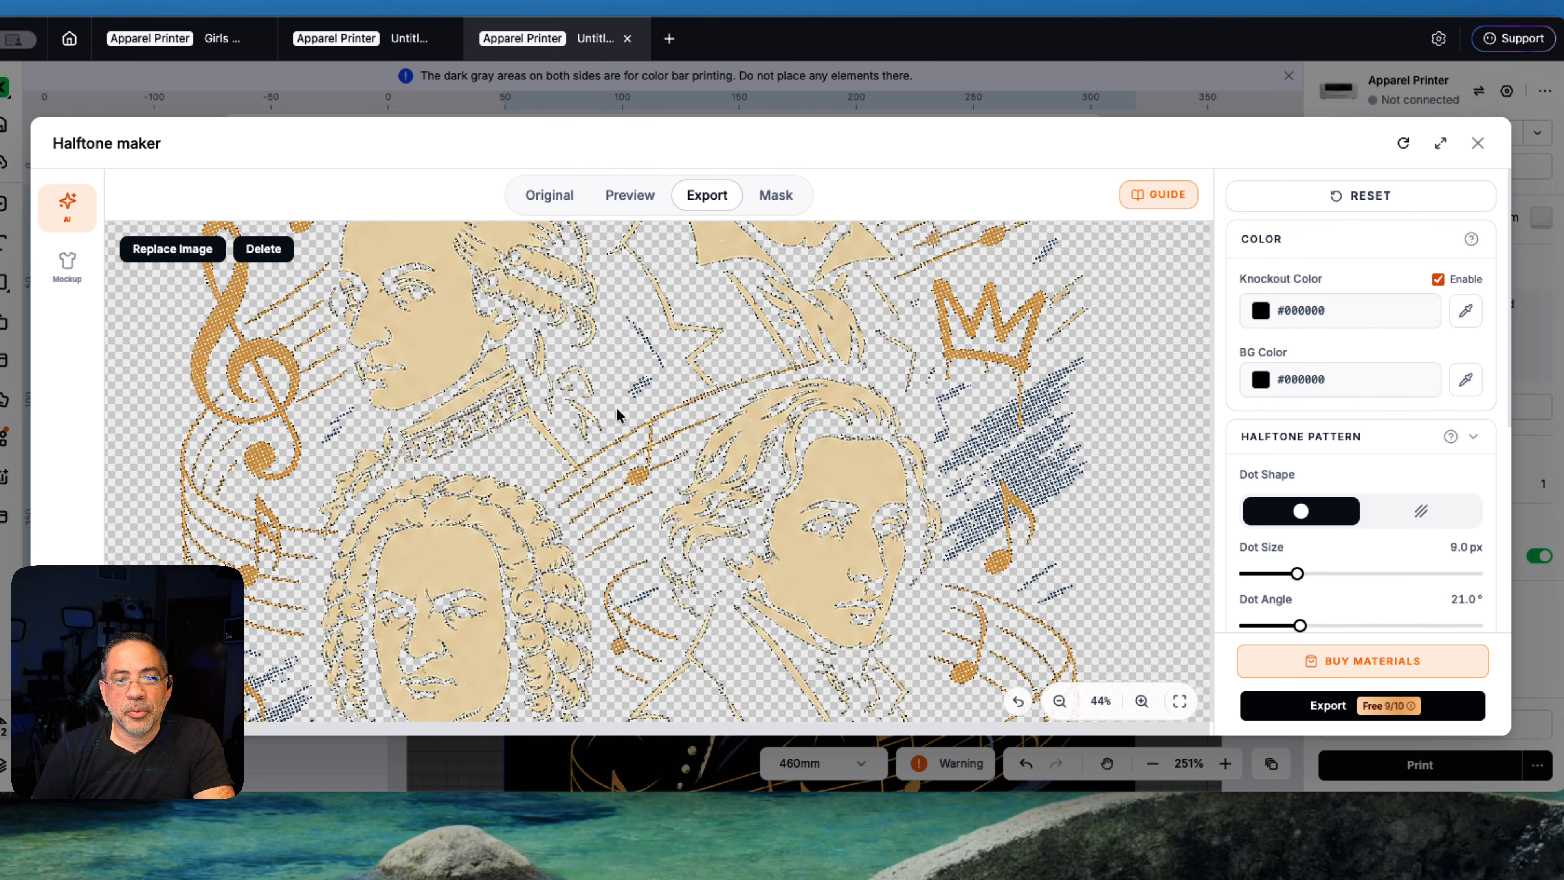
pyautogui.scroll(1, 617, 415)
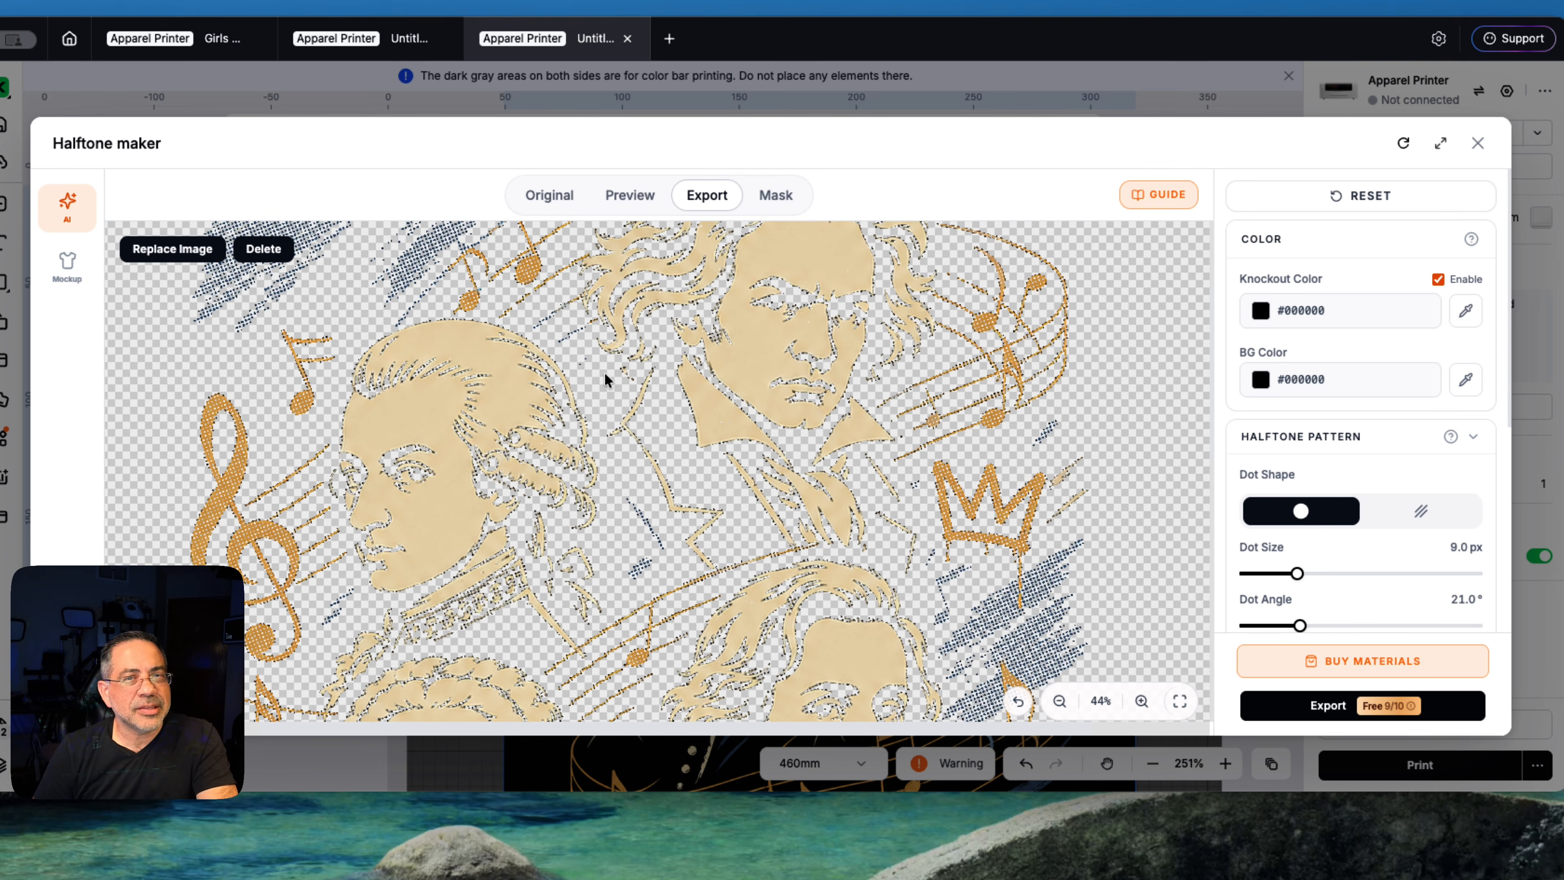
pyautogui.scroll(4, 593, 397)
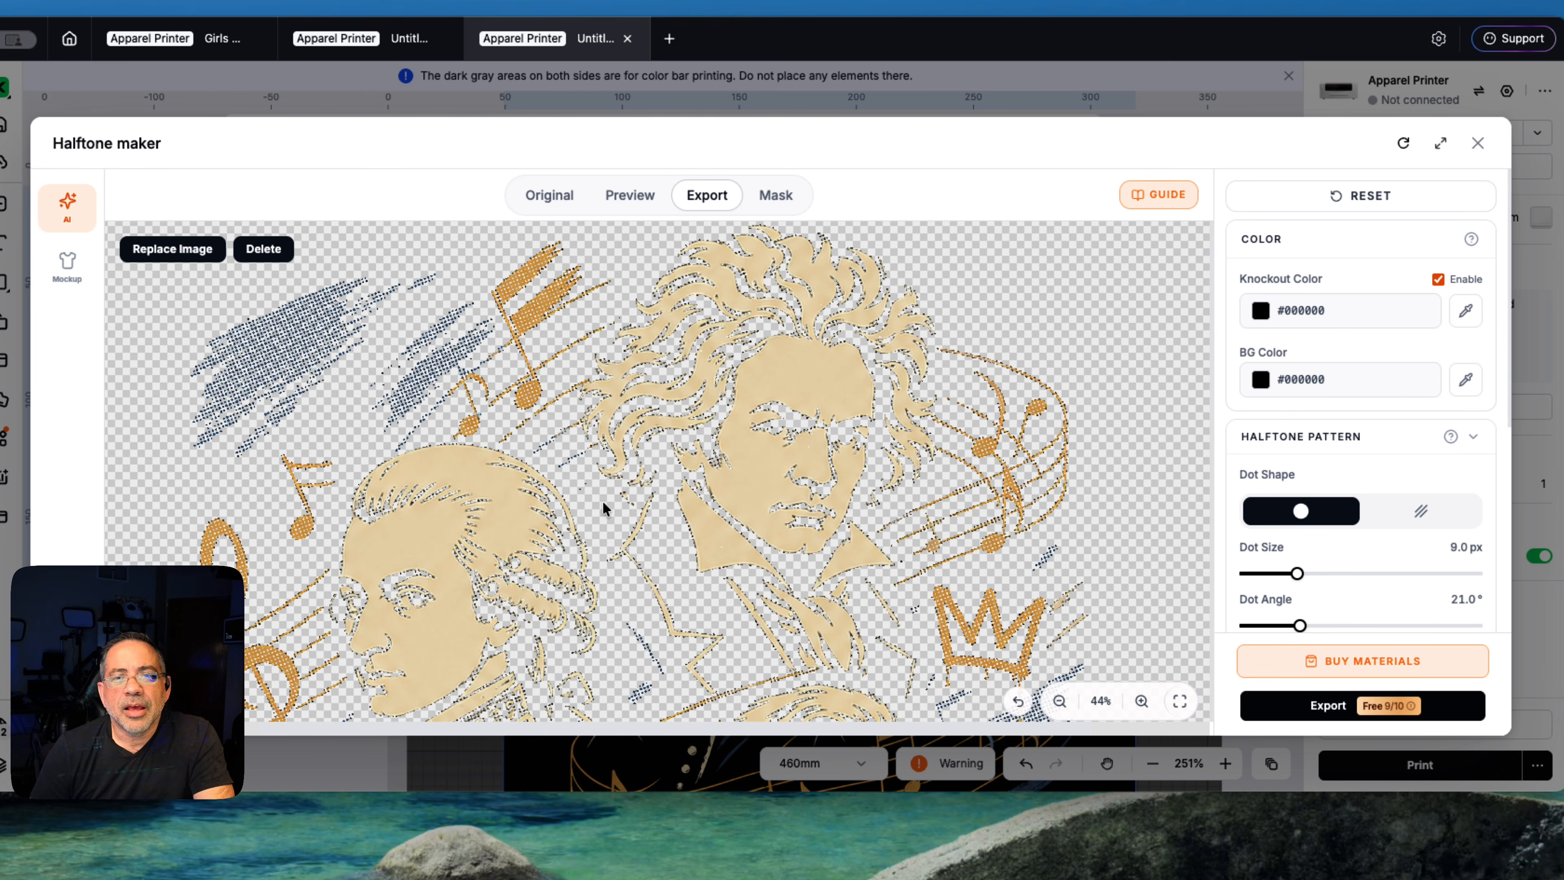
# - Check the black-and-white halftone mask and return to a close-up of the upper part of the shirt preview
pyautogui.click(777, 197)
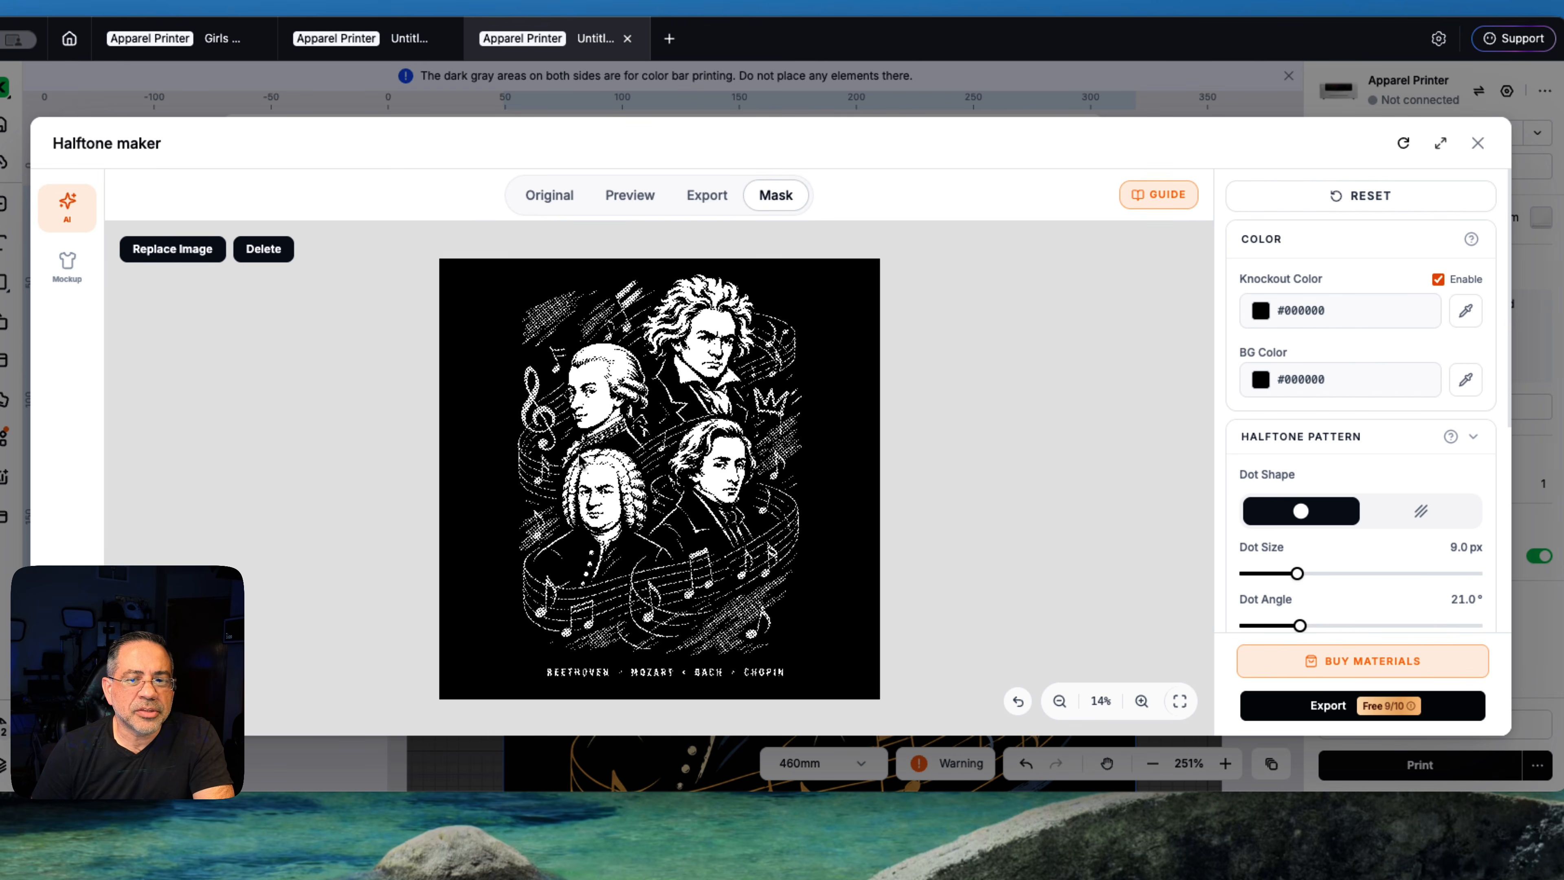
pyautogui.click(628, 193)
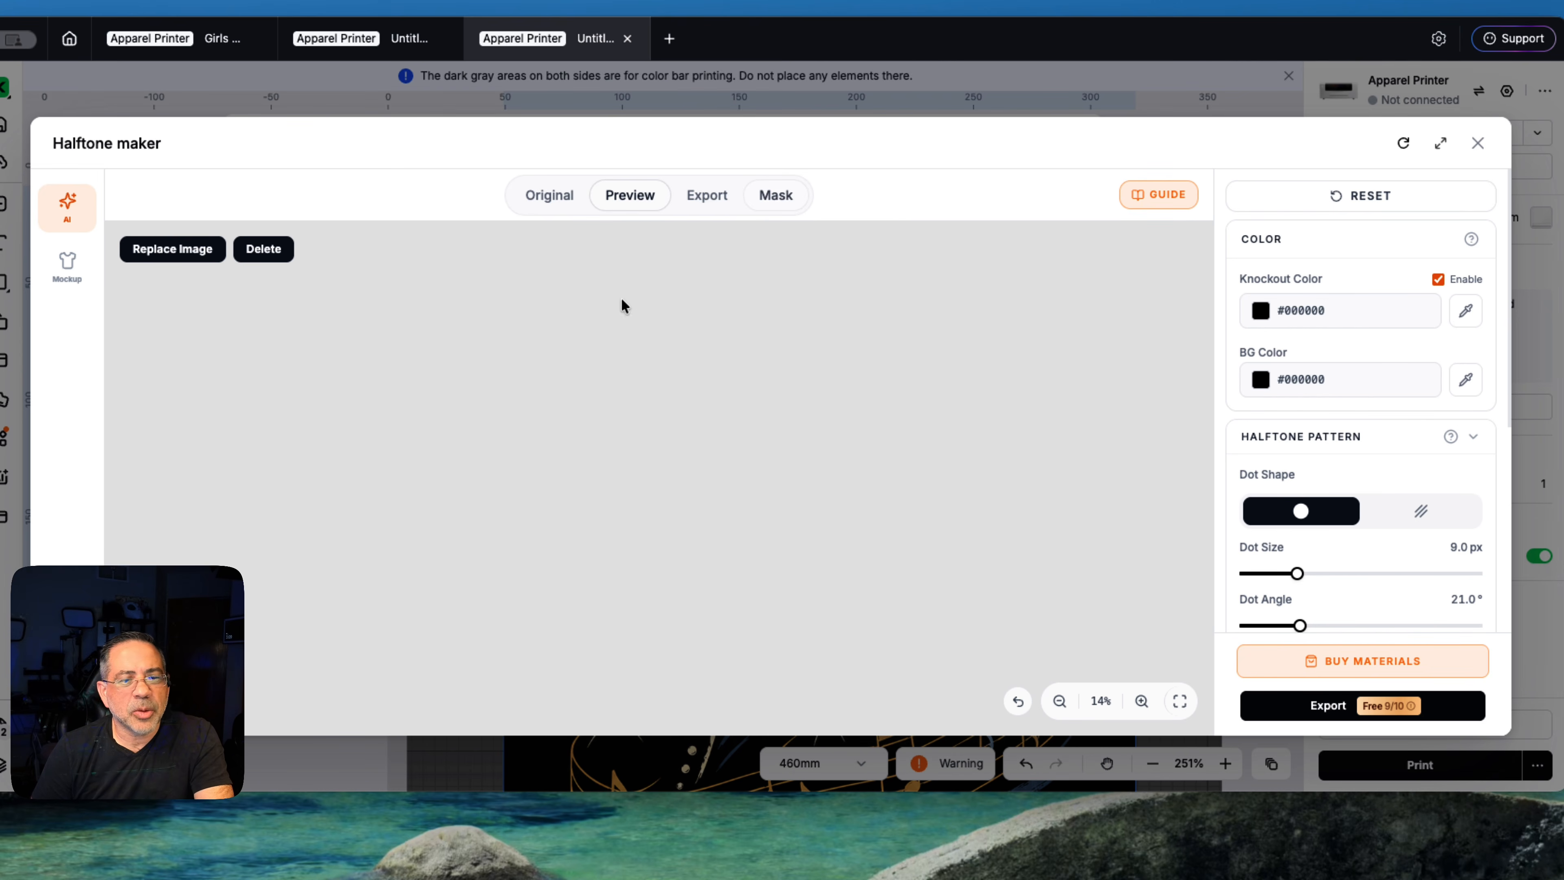
pyautogui.scroll(6, 595, 445)
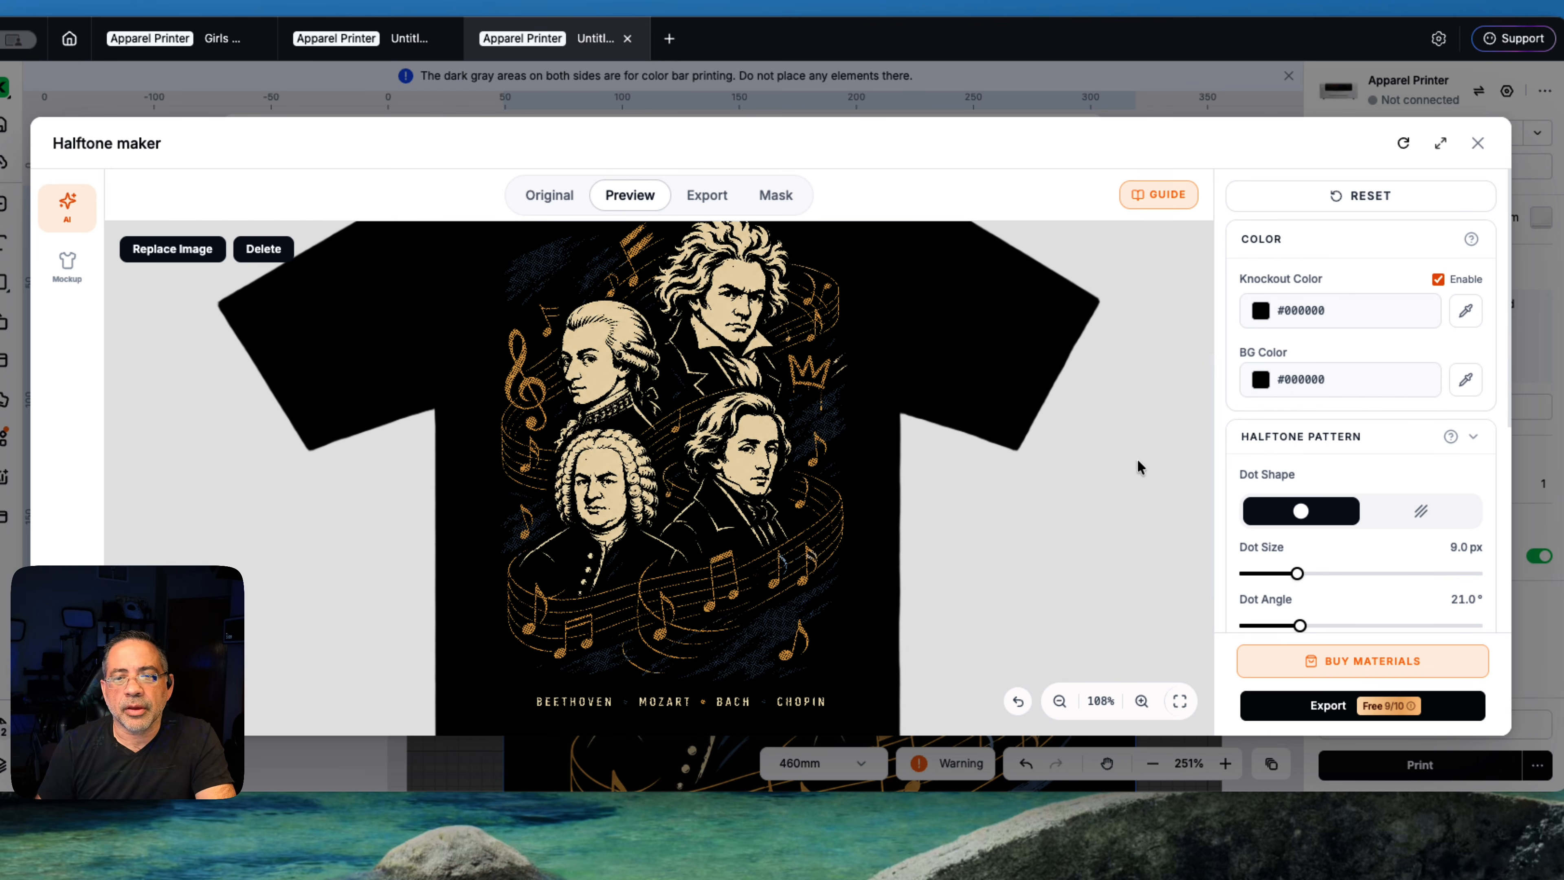
pyautogui.scroll(3, 706, 400)
pyautogui.moveTo(736, 398); pyautogui.dragTo(726, 444)
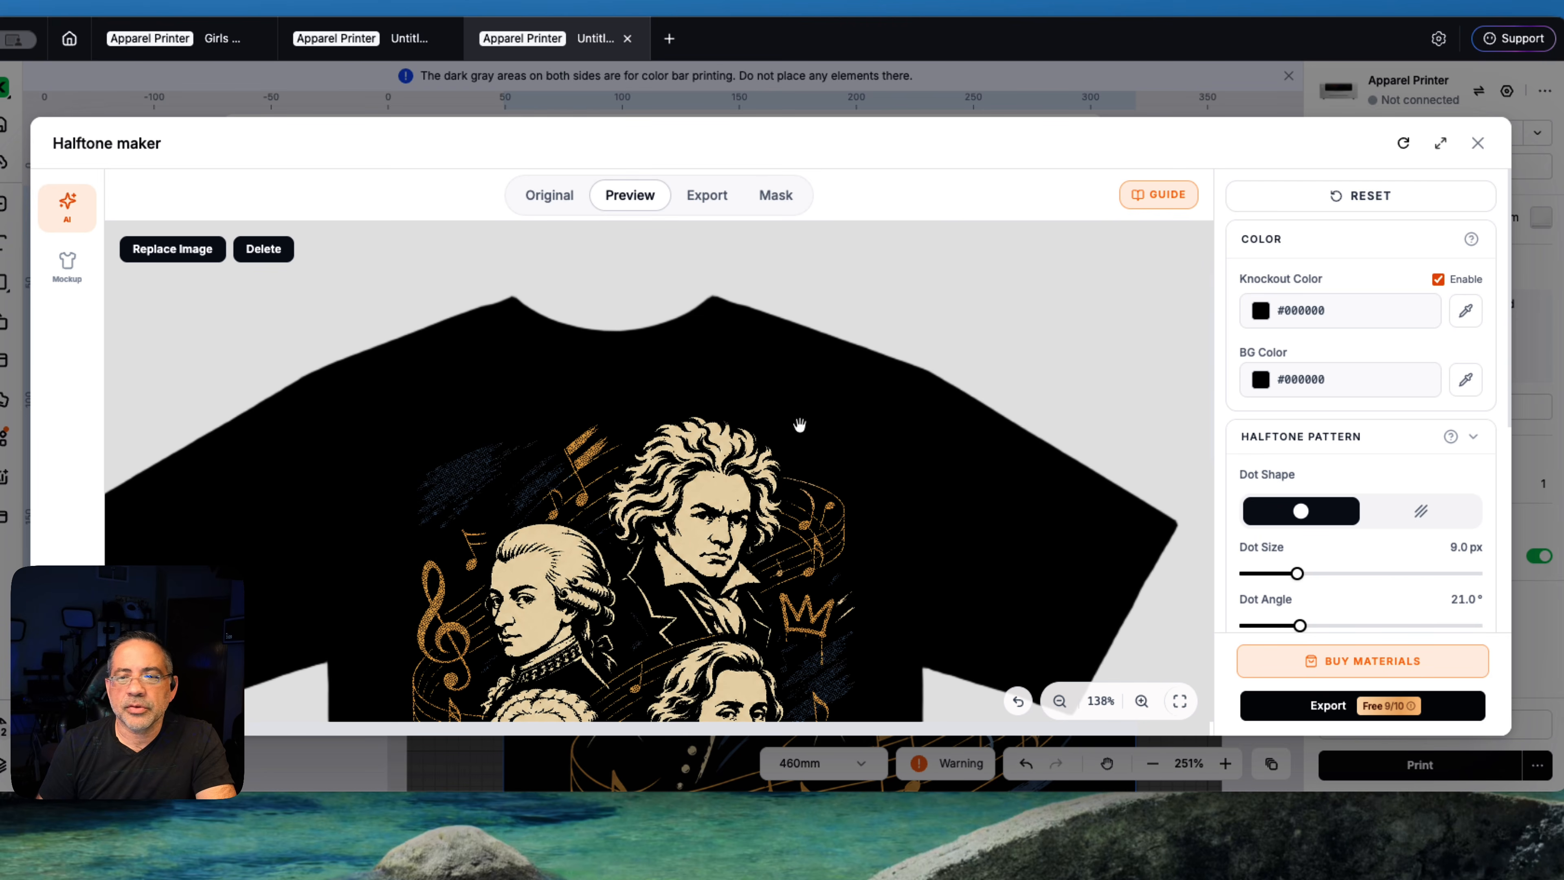
# - Set the halftone dot size to 24 px and inspect the portraits on the shirt preview
pyautogui.moveTo(1297, 573); pyautogui.dragTo(1424, 582)
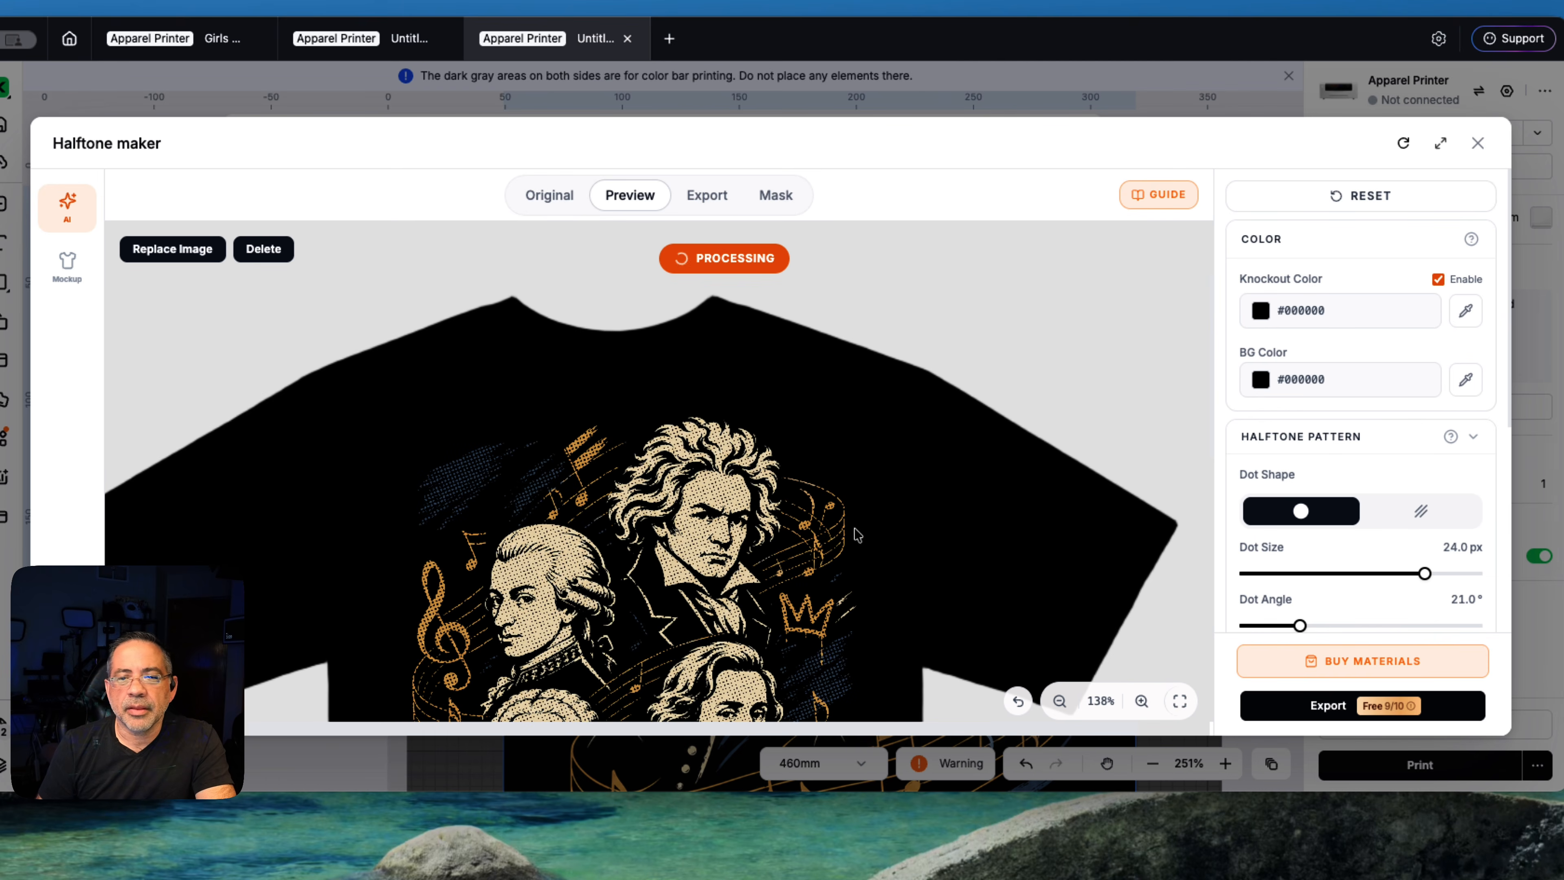
pyautogui.scroll(2, 736, 533)
pyautogui.scroll(4, 731, 548)
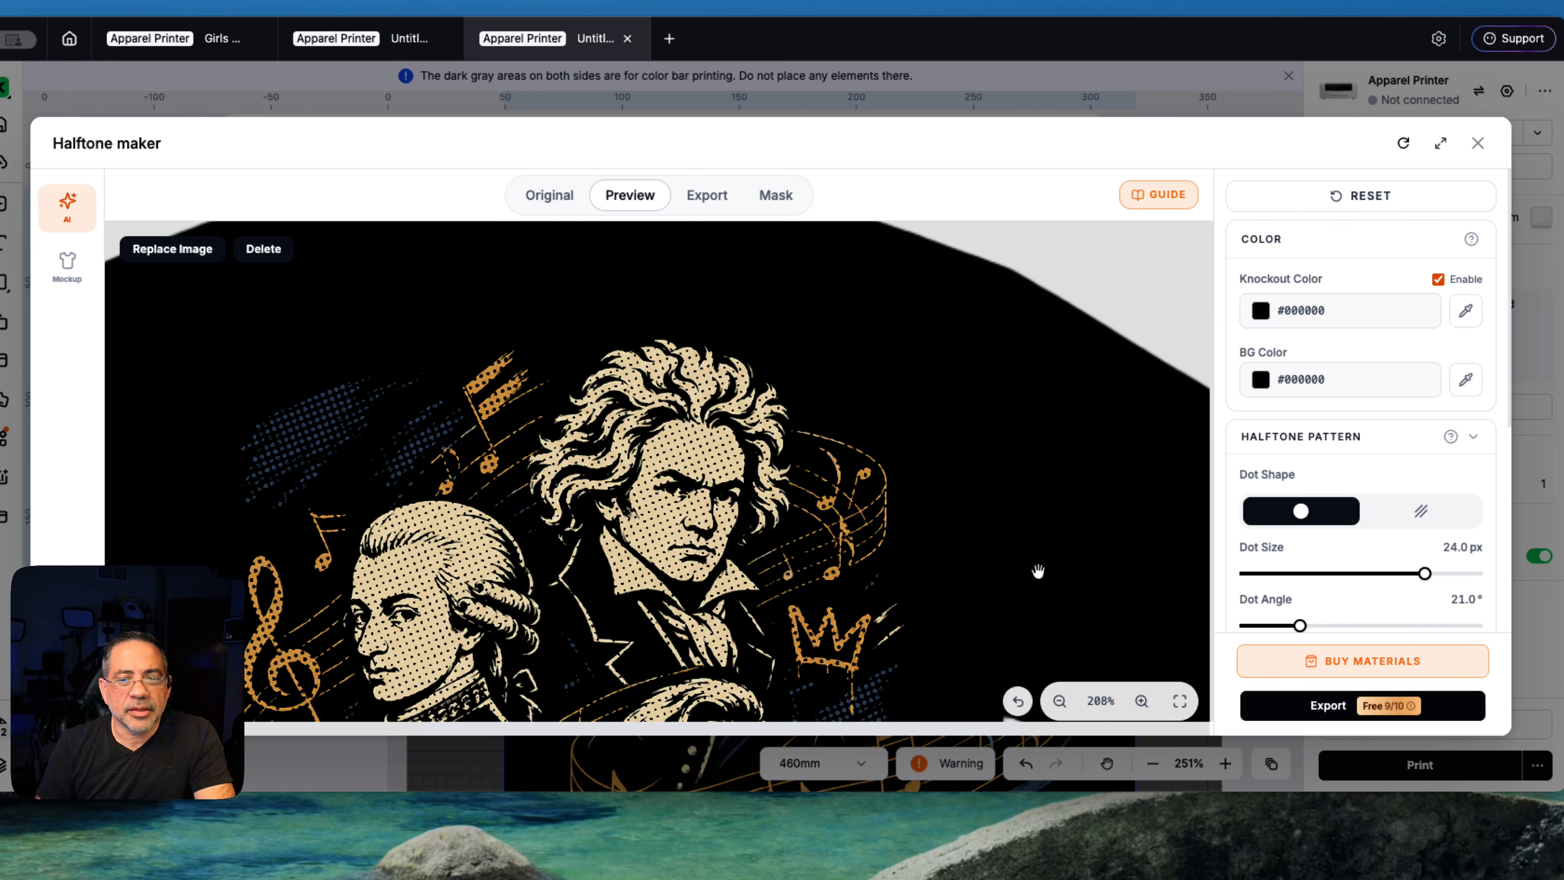
# - Set the halftone dot size to 10 px
pyautogui.click(1347, 575)
pyautogui.moveTo(1347, 574); pyautogui.dragTo(1306, 575)
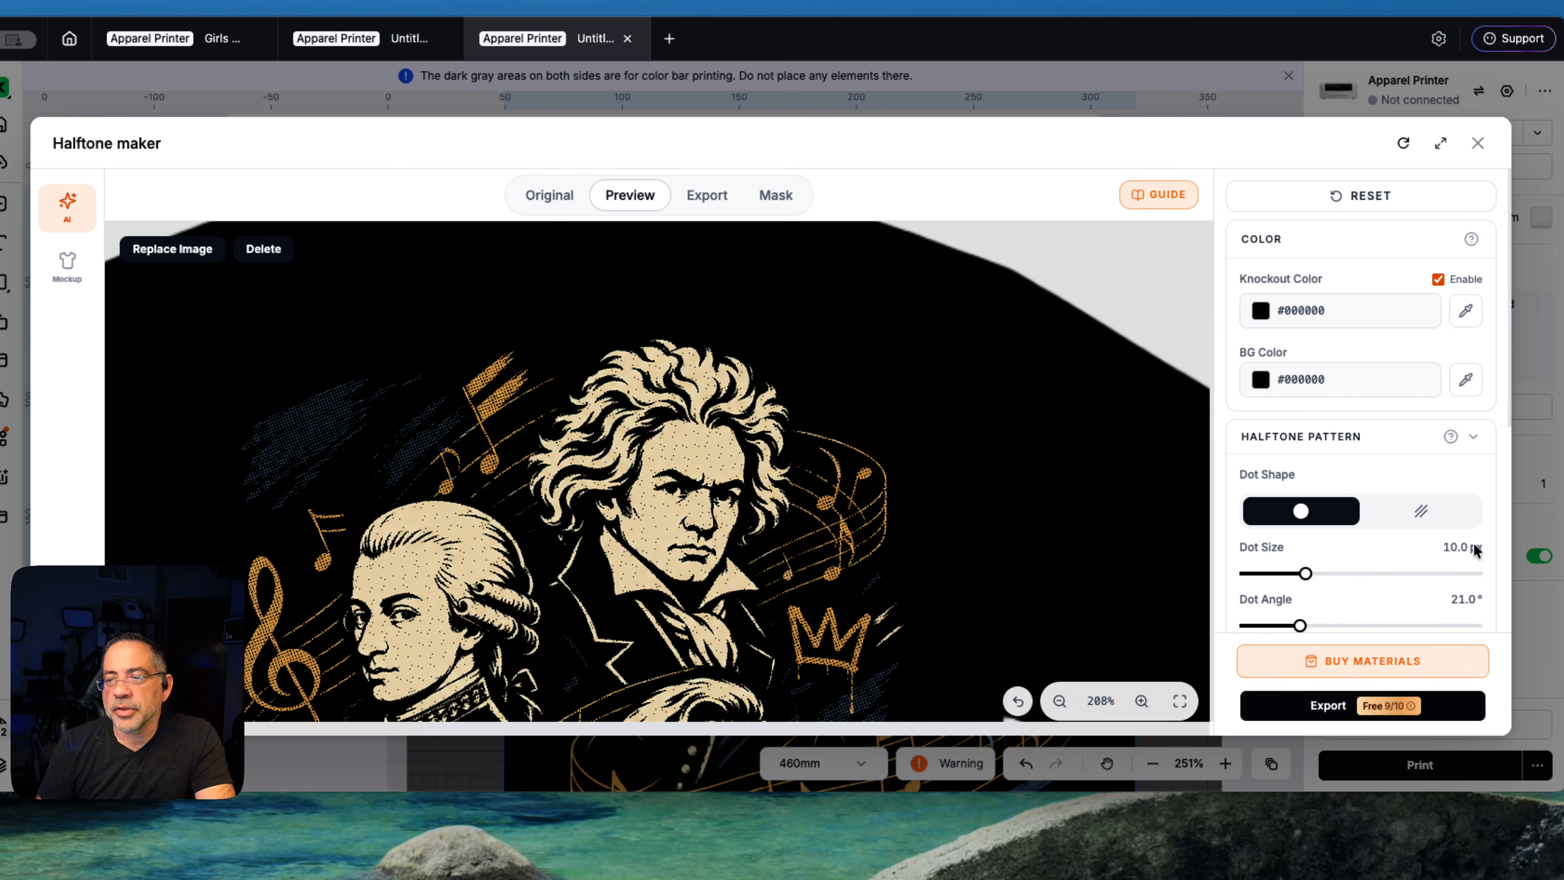
pyautogui.scroll(1, 793, 478)
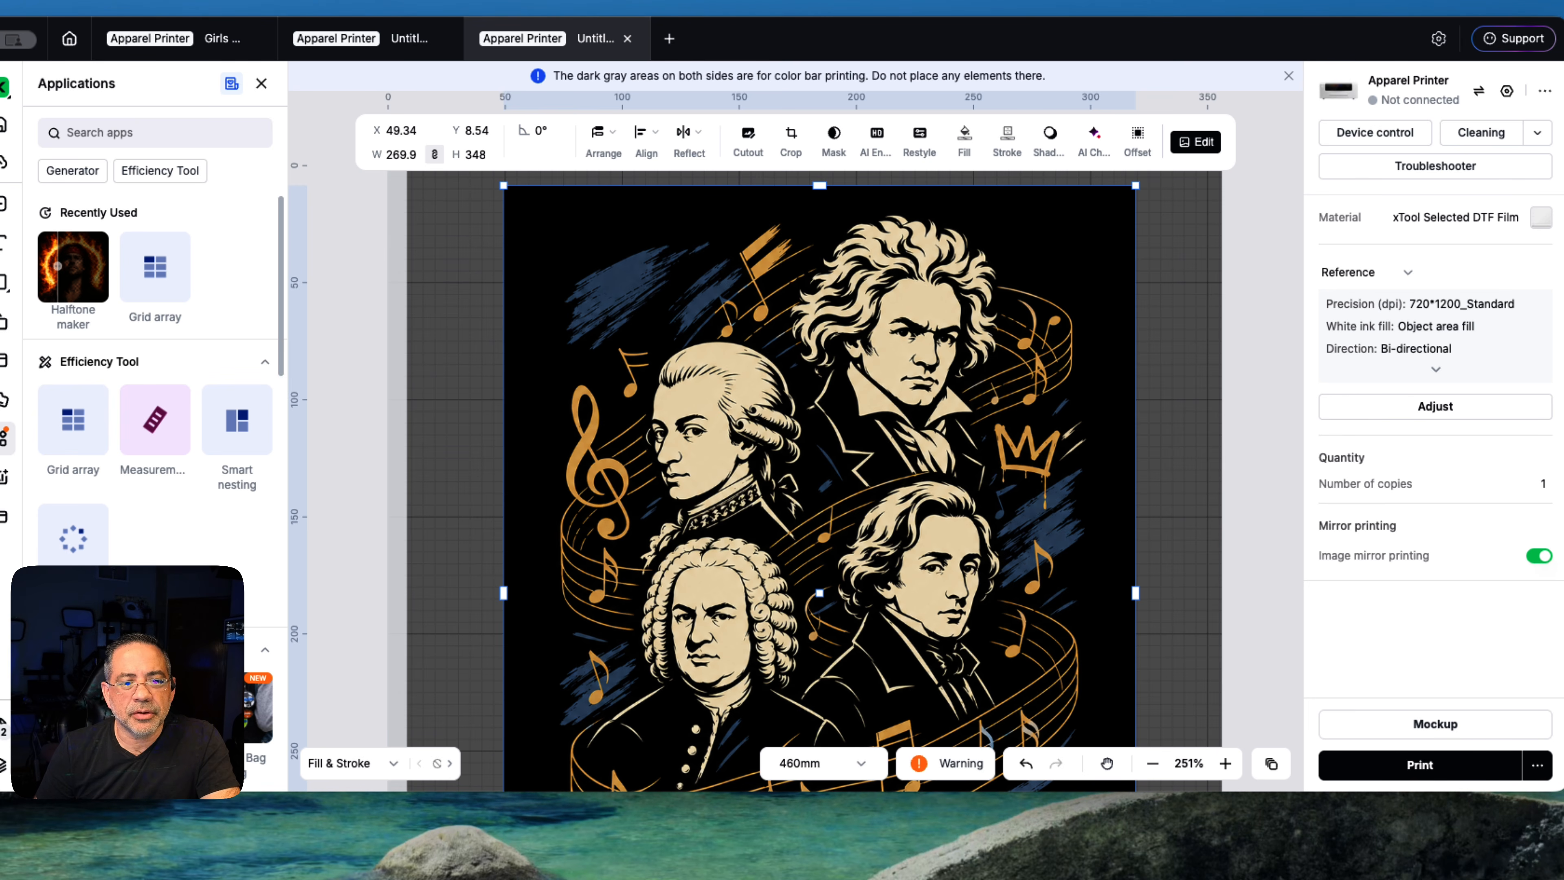
# - Look at the halftone design on Canvas1 and calculate the estimated print cost of the solid-background artwork on Canvas2
pyautogui.click(4, 726)
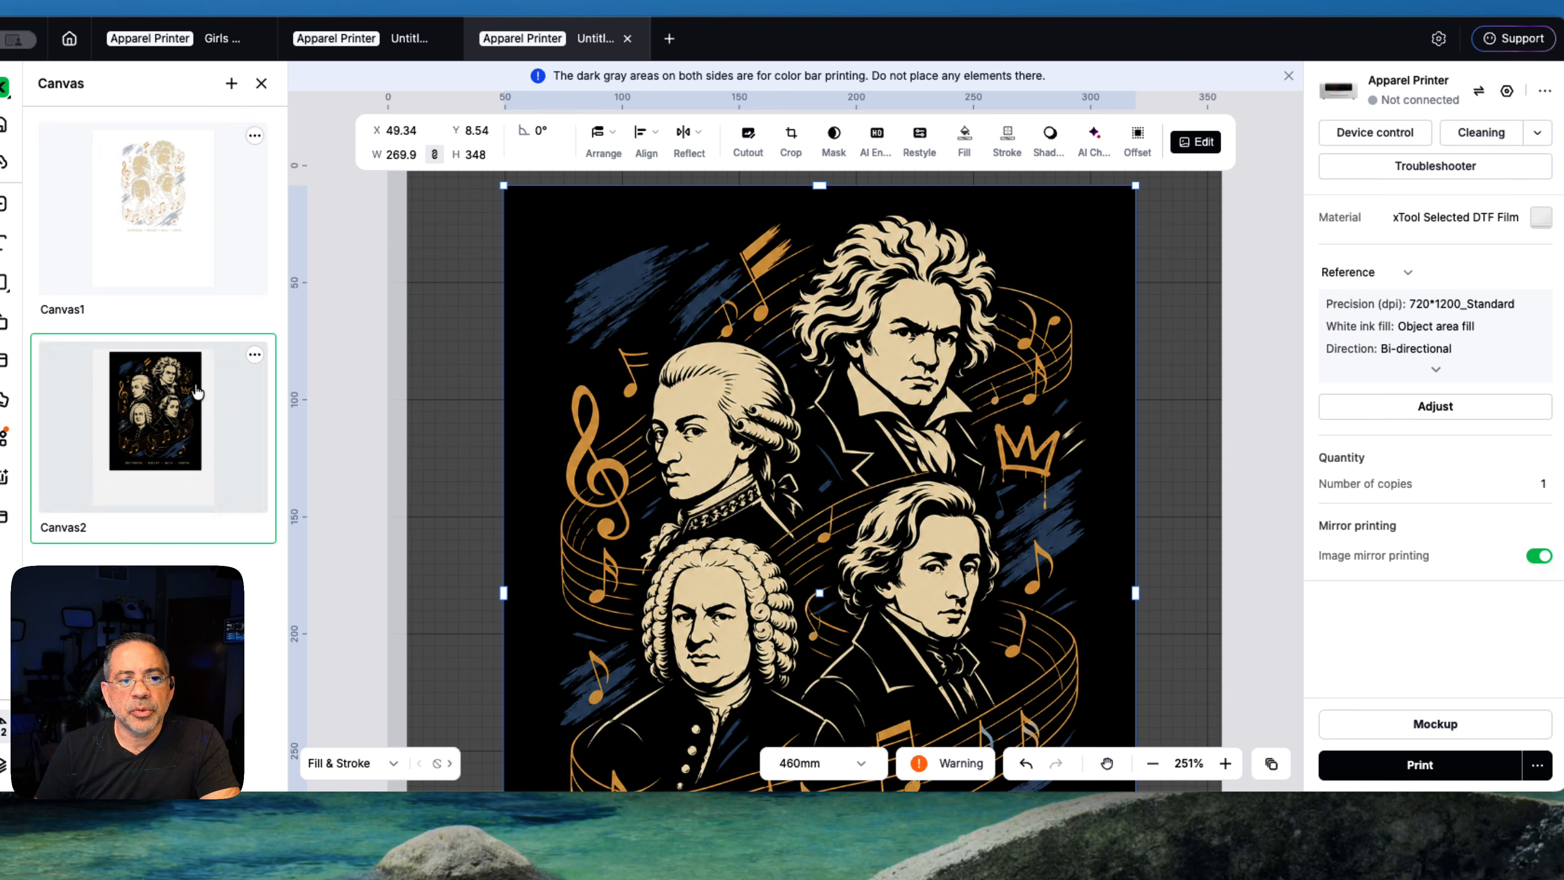
pyautogui.click(171, 214)
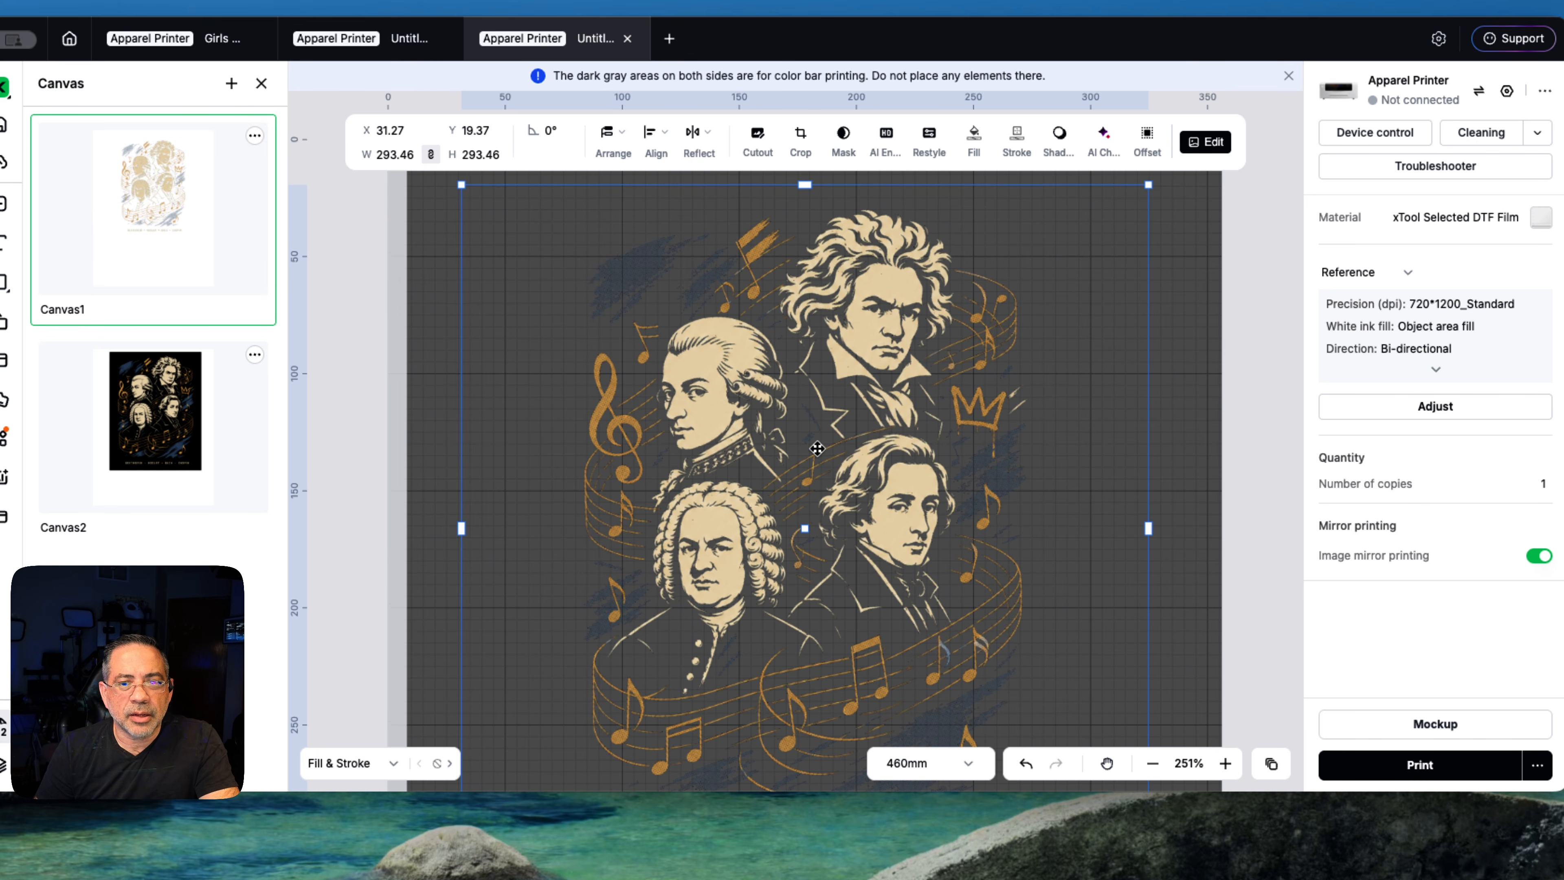
pyautogui.click(191, 406)
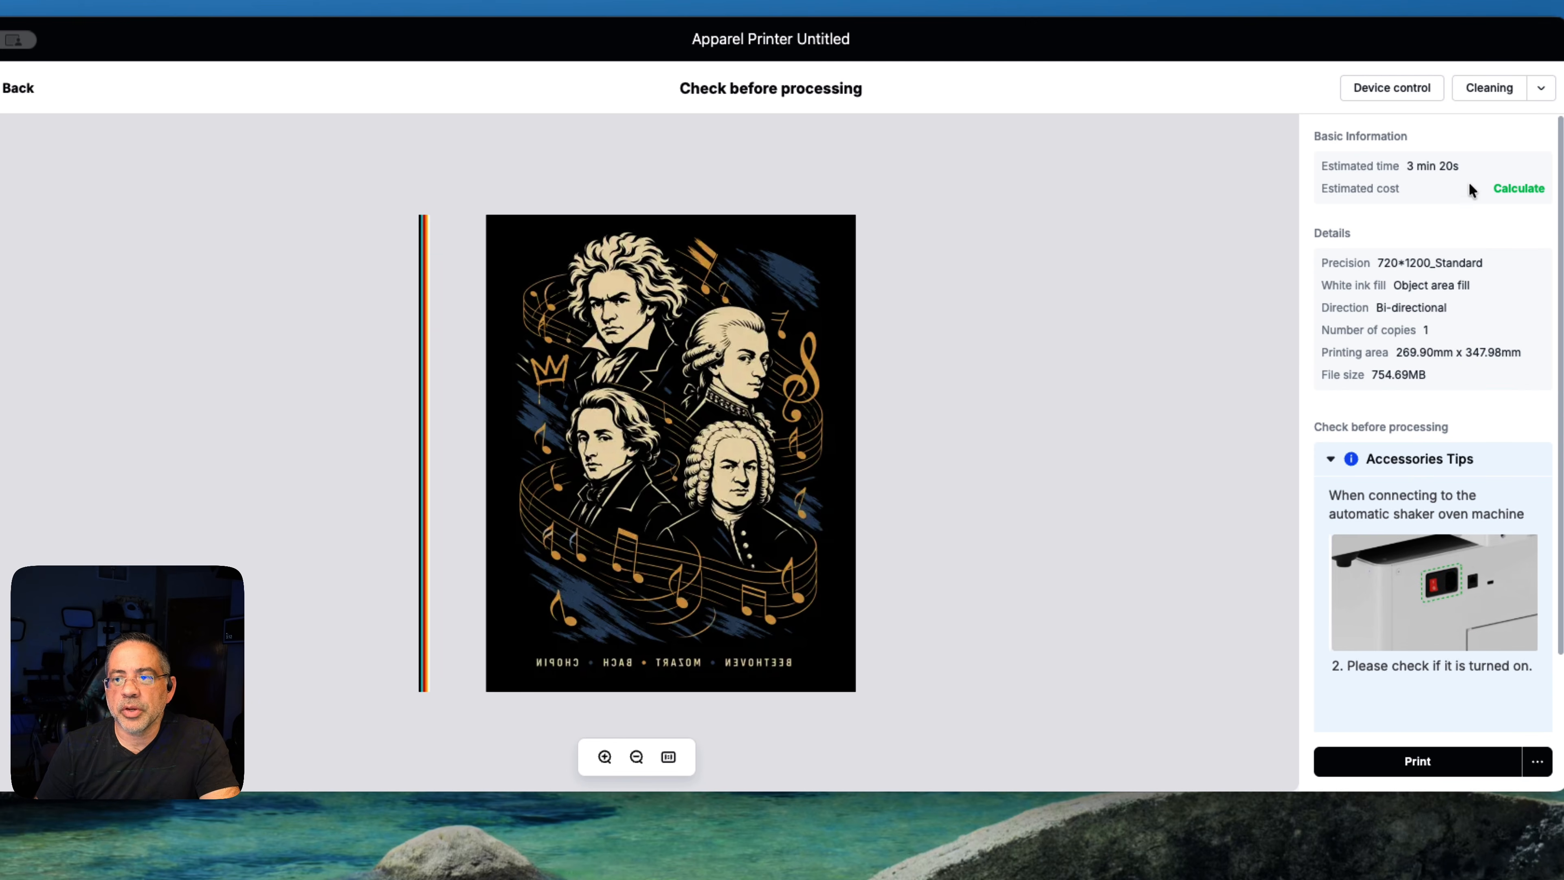
pyautogui.click(1518, 191)
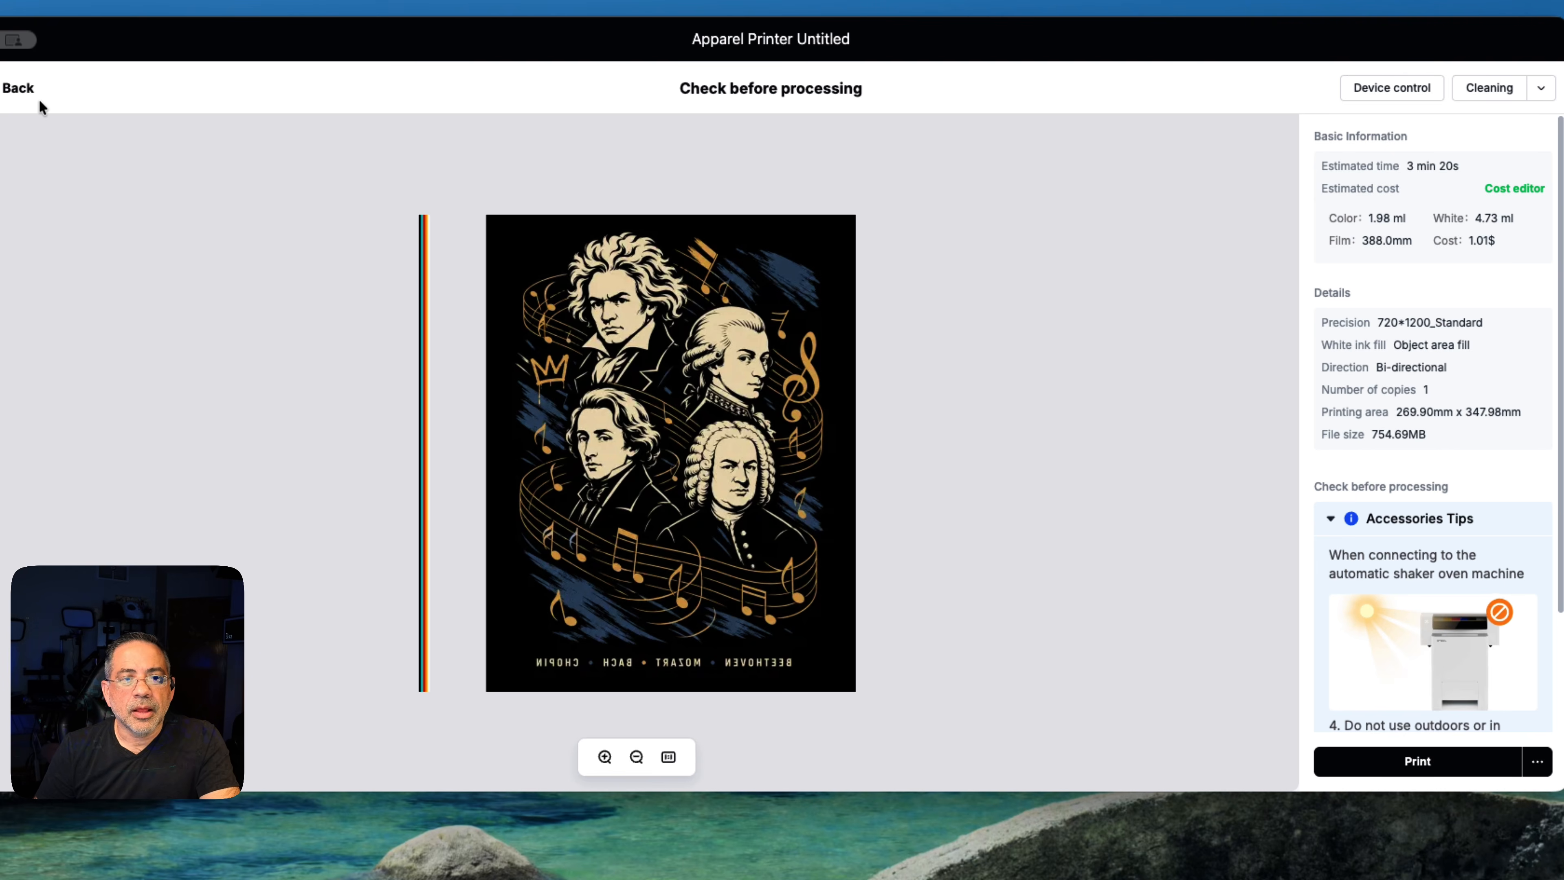
pyautogui.click(24, 92)
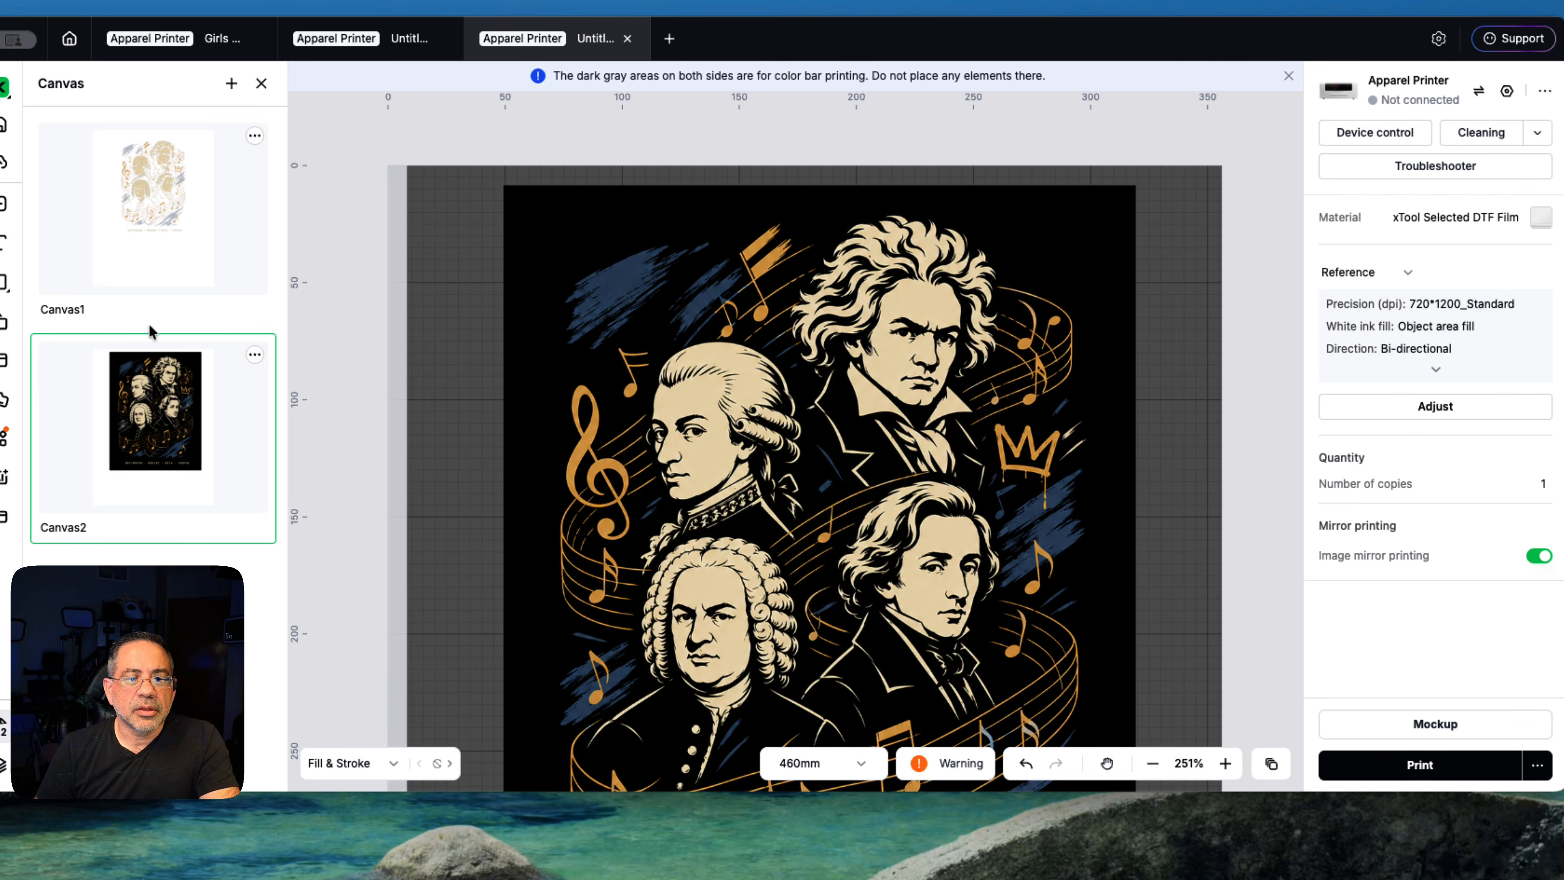
# - Calculate the estimated print cost of the halftone design on Canvas1
pyautogui.click(143, 209)
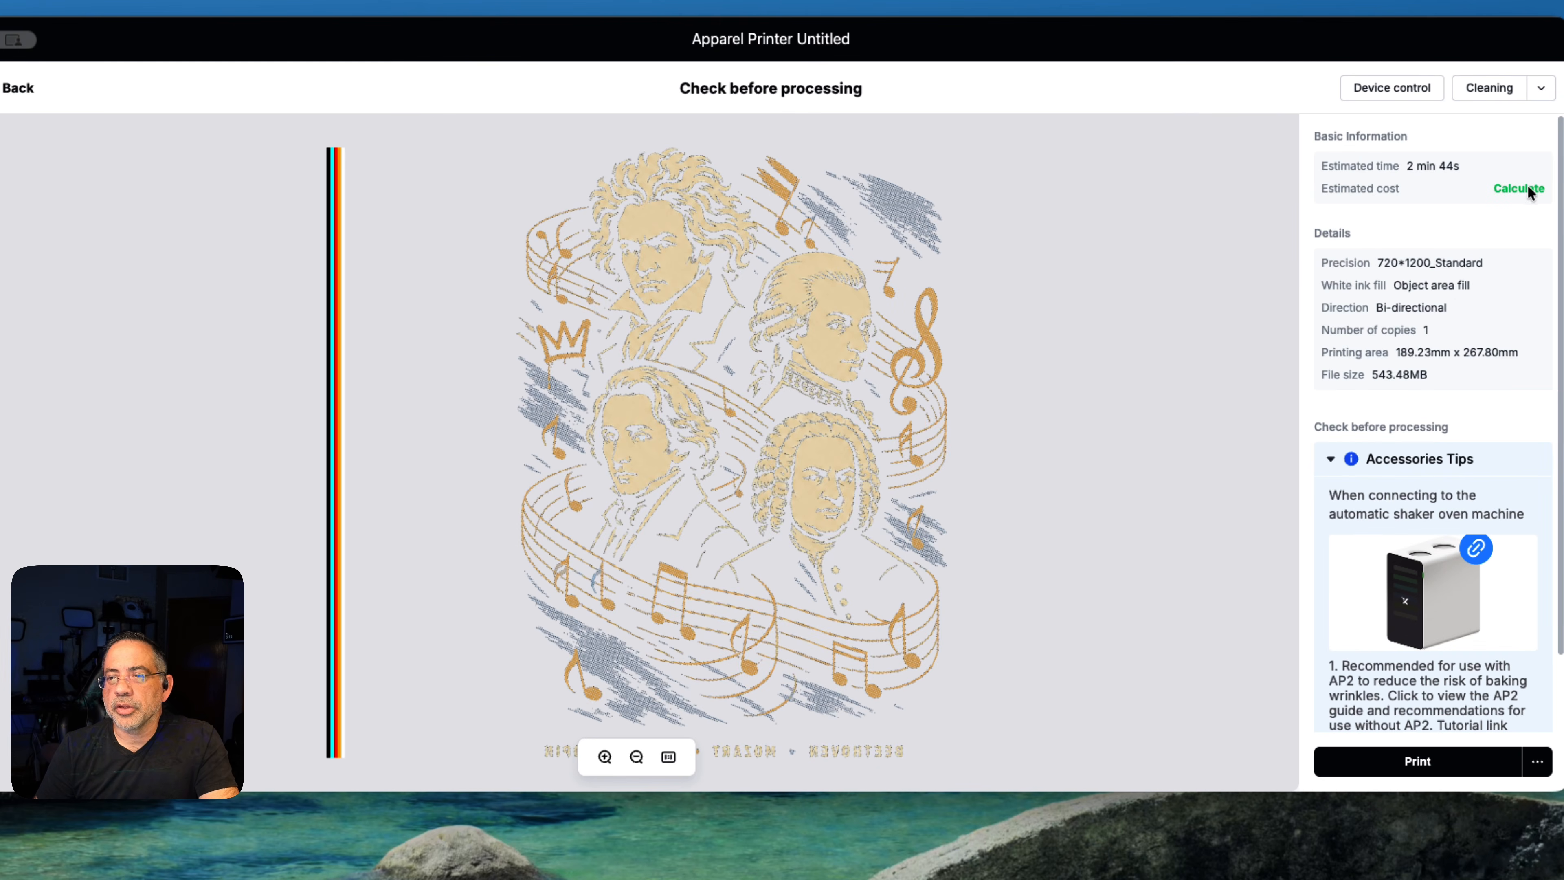
pyautogui.click(1517, 195)
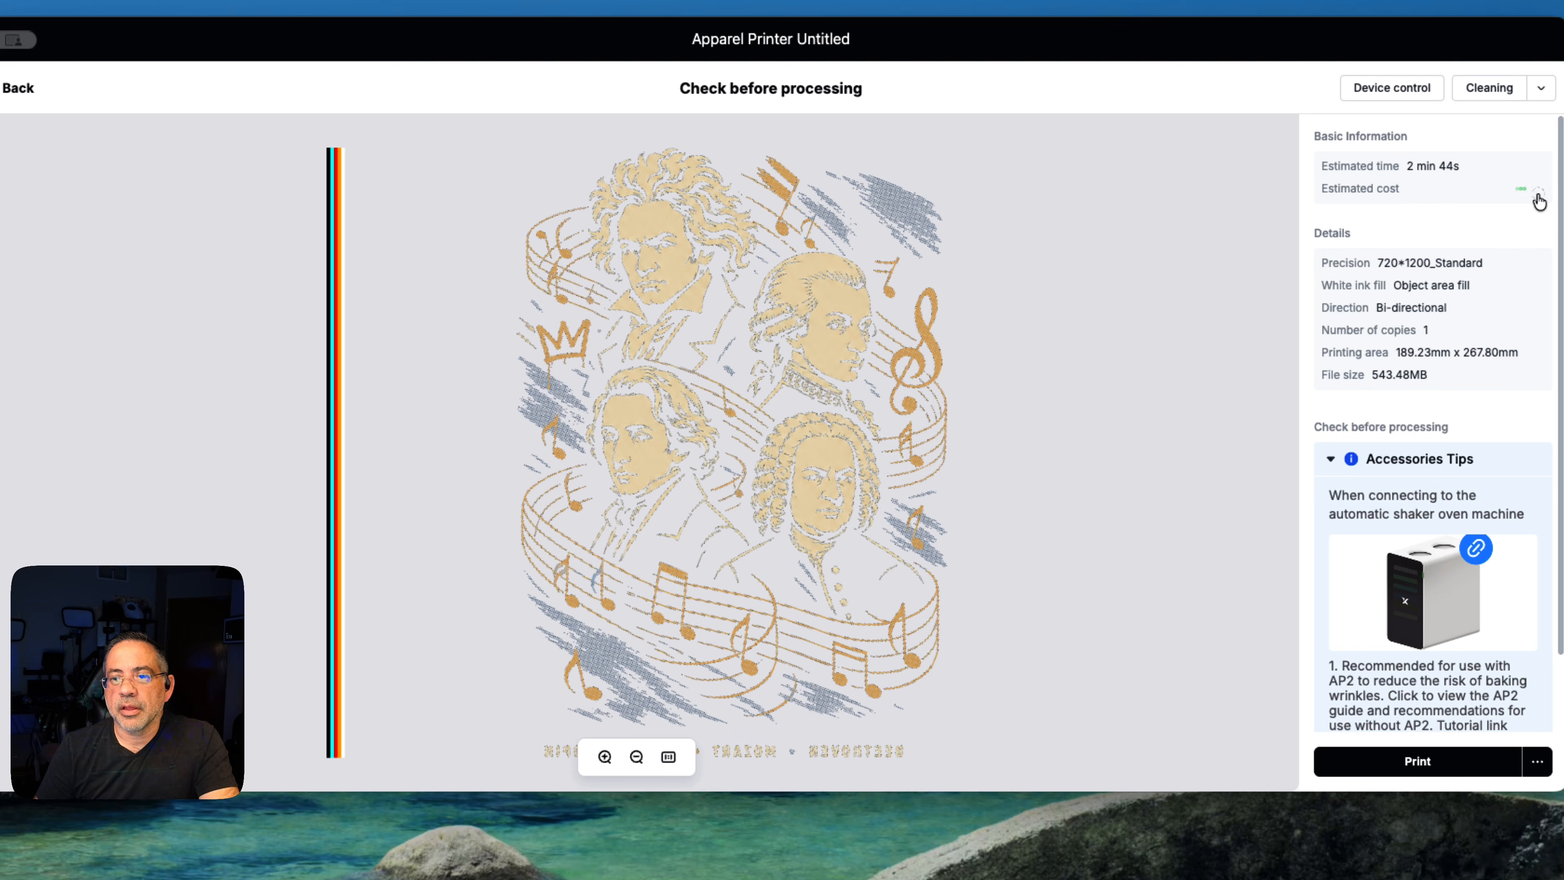